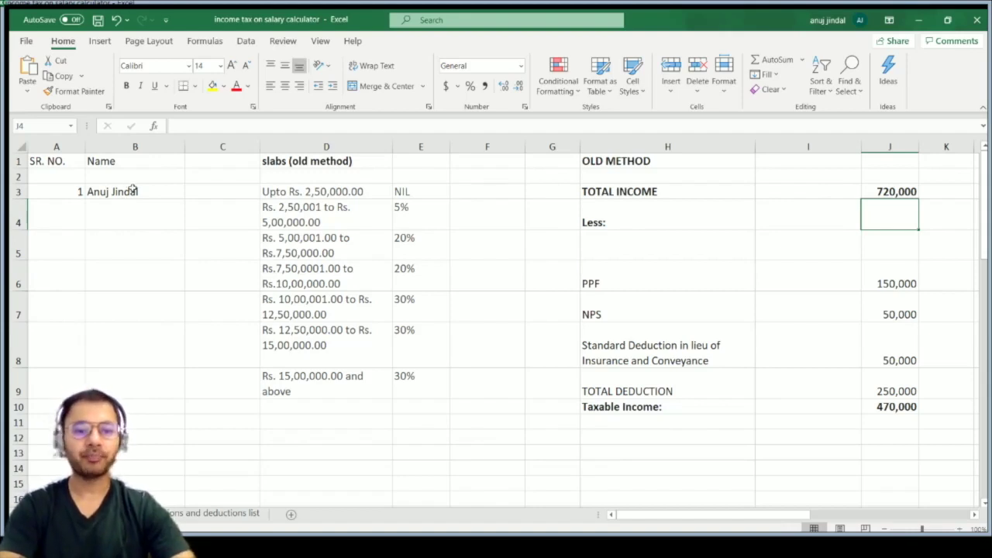
left_click(144, 188)
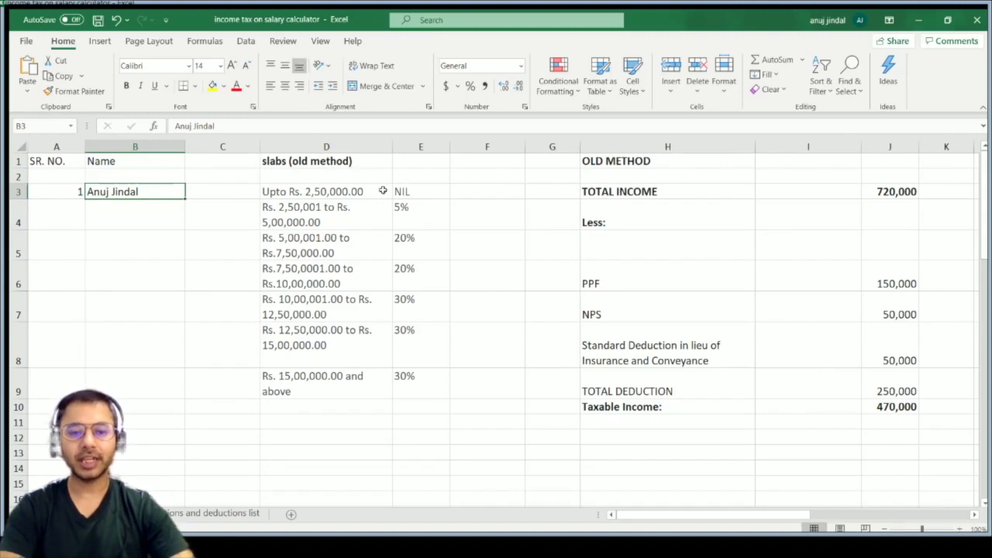
left_click(349, 161)
key("Right")
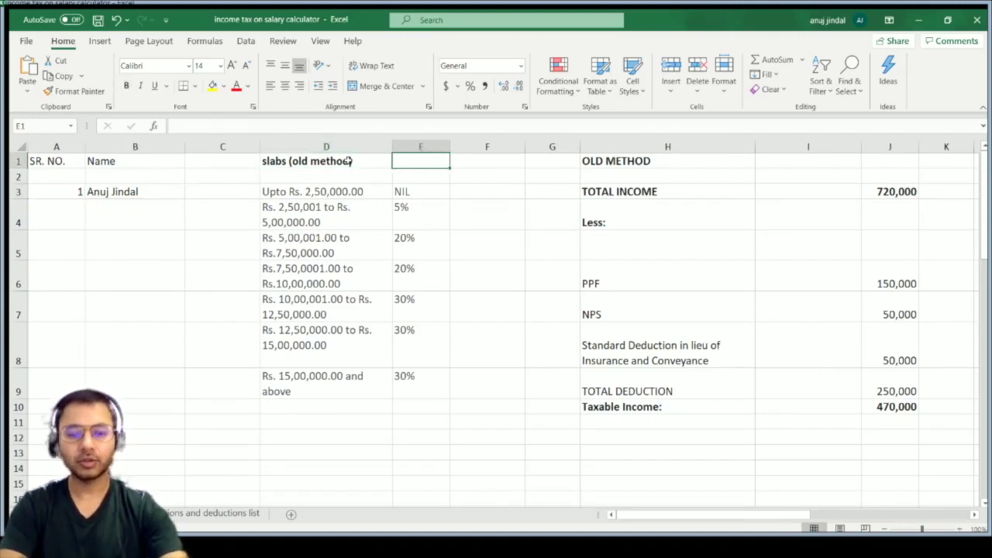
key("shift+Down")
left_click(350, 161)
key("shift+Right")
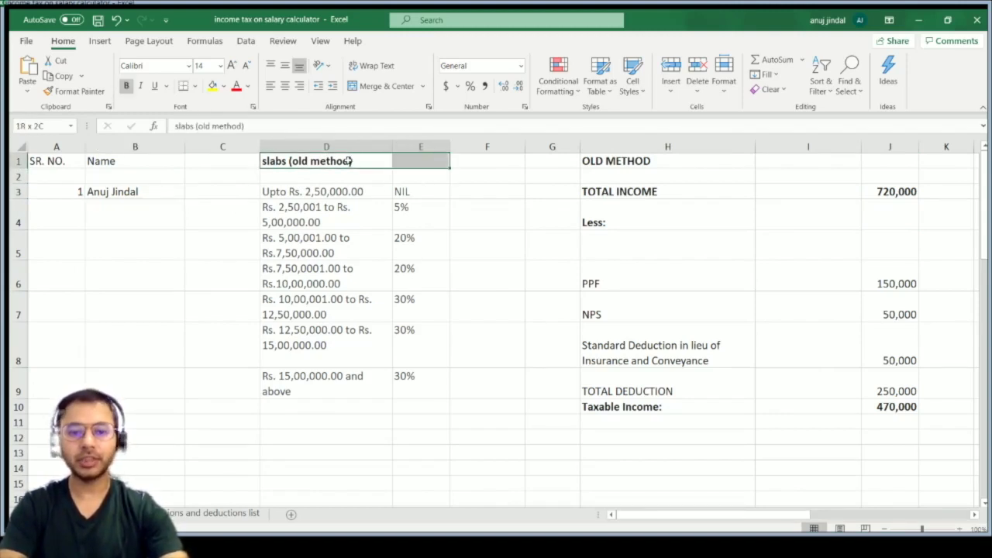
key("shift+Down")
key("shift+Down")
key("Down")
key("Right")
key("Right")
key("Right")
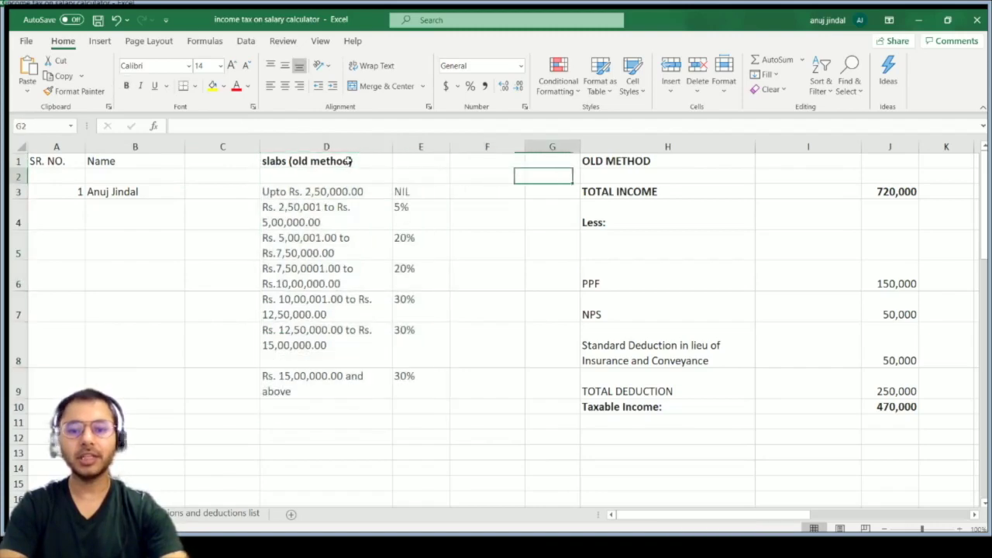
key("Right")
key("Up")
key("Right")
key("Right")
key("Right")
key("Right")
key("Right")
key("Right")
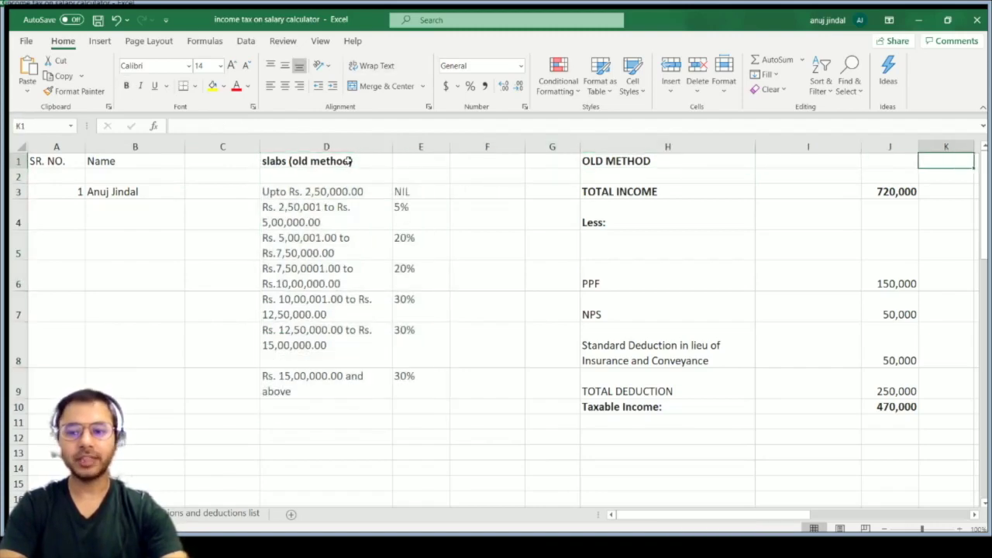
key("Right")
key("Left")
key("Left")
key("Left")
key("Right")
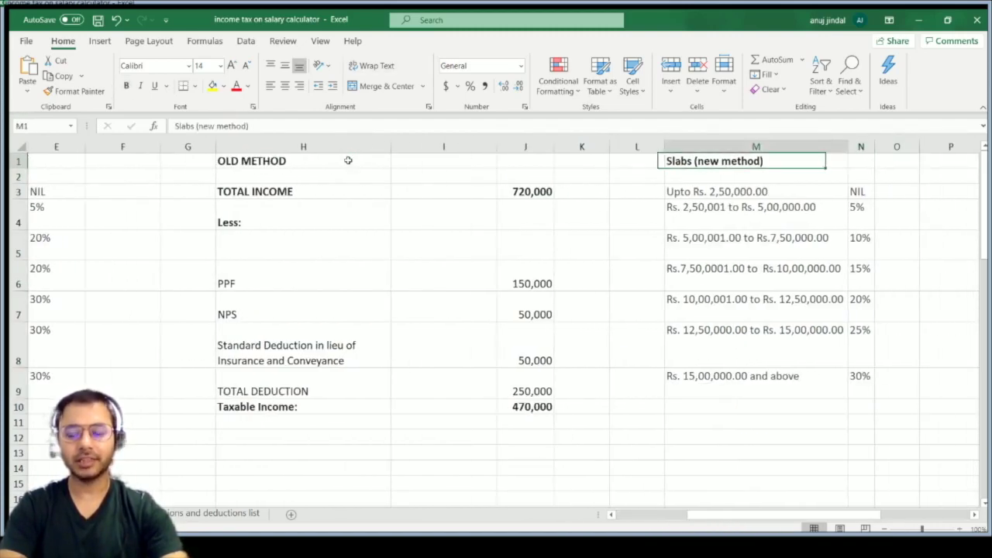
key("Right")
key("Left")
key("shift+Right")
key("shift+Down")
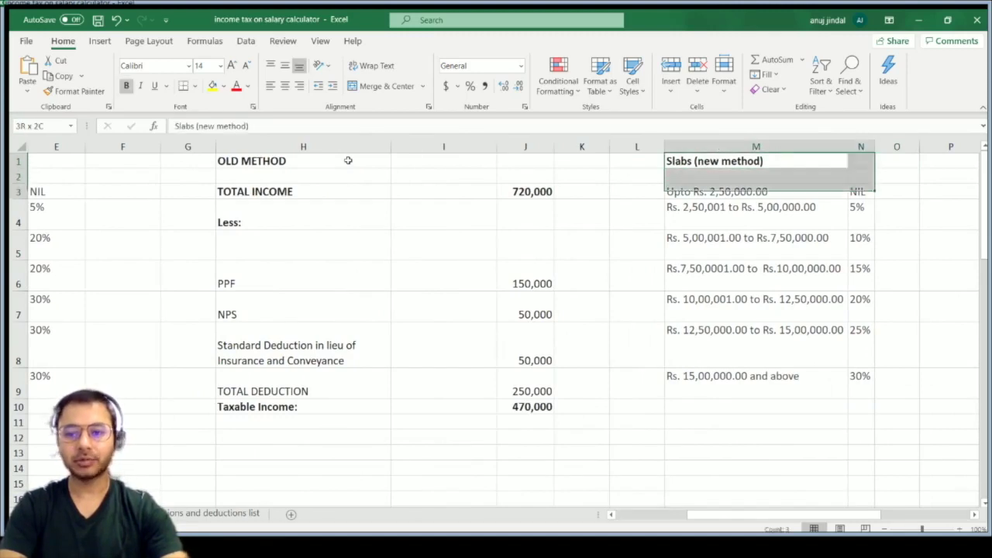
key("shift+Down")
key("shift+Down")
key("shift+Down")
key("shift+Down")
key("shift+Down")
key("shift+Down")
key("shift+Down")
key("shift+Down")
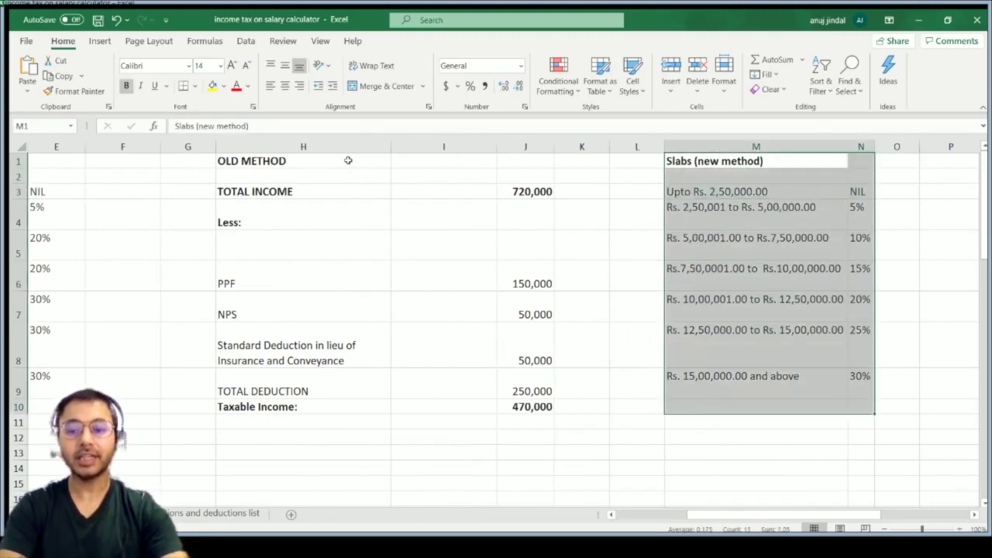
key("Left")
key("Left")
key("Left")
key("Left")
key("Left")
key("Left")
key("Left")
key("Left")
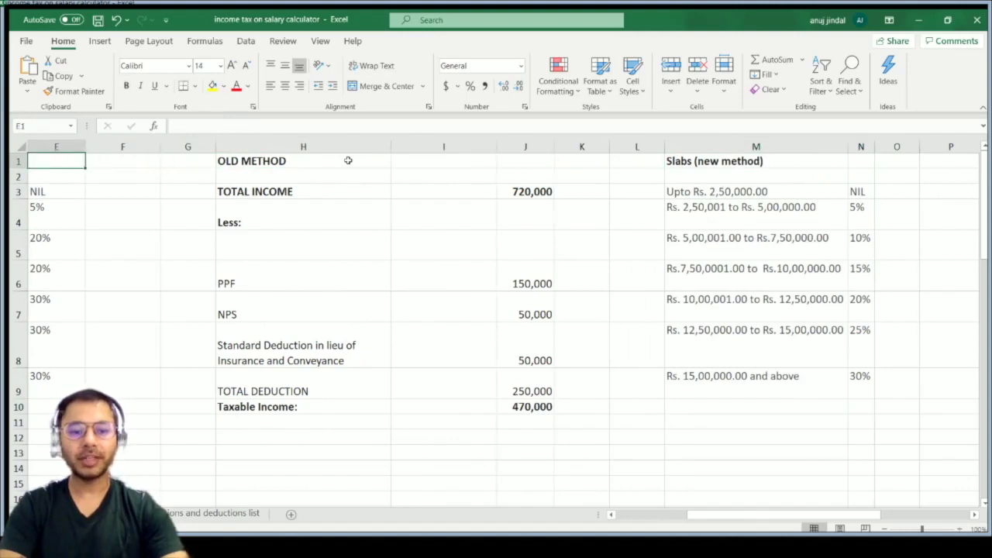
key("Left")
key("Right")
key("Right")
key("Right")
key("Right")
key("Down")
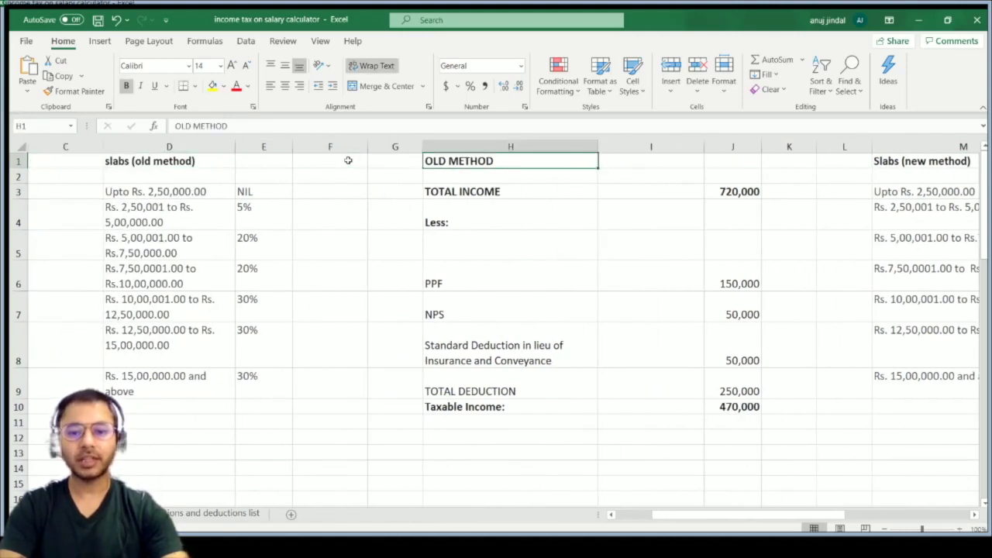
key("Down")
key("Right")
key("Right")
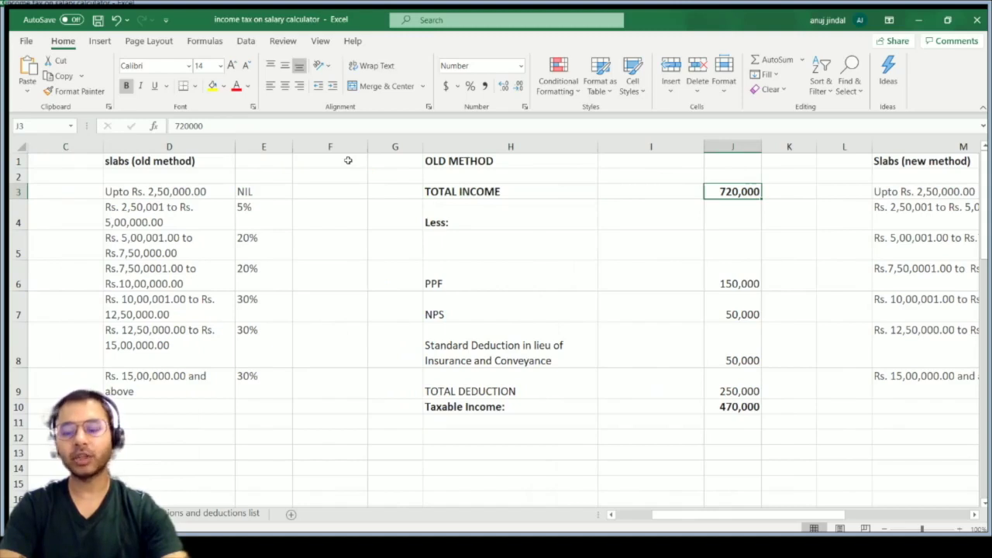
key("BackSpace")
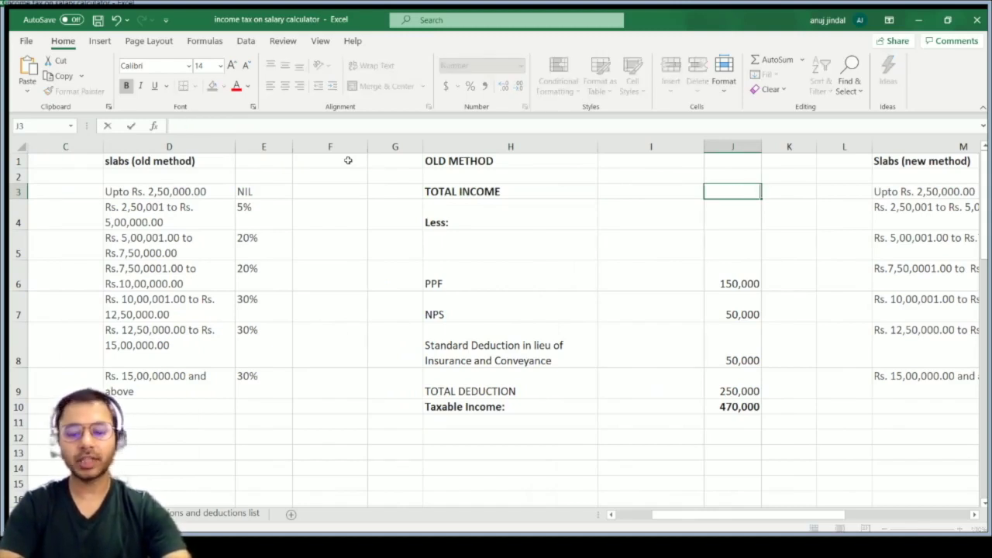
type("70000")
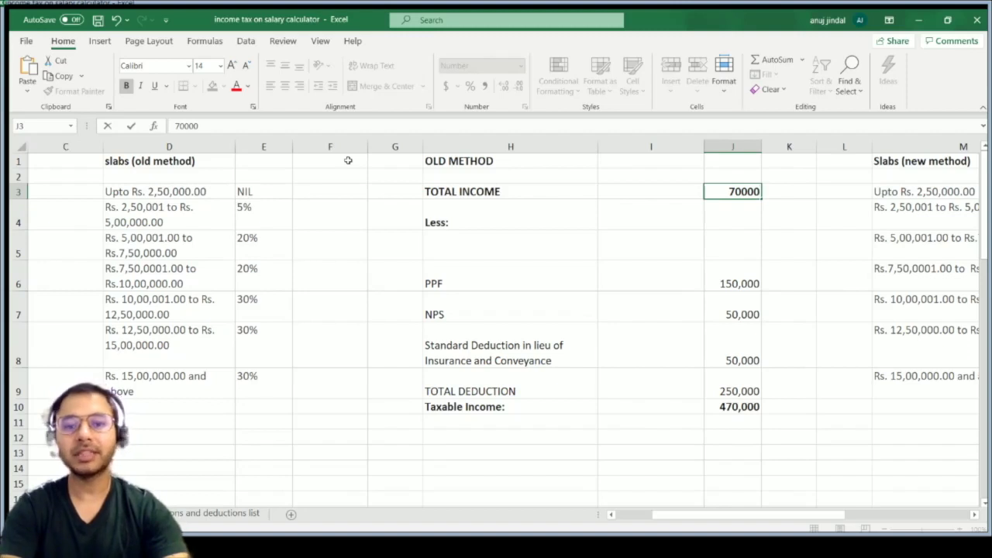
type("*12")
key("BackSpace")
key("BackSpace")
key("BackSpace")
key("BackSpace")
key("BackSpace")
key("BackSpace")
key("BackSpace")
key("BackSpace")
type("840000")
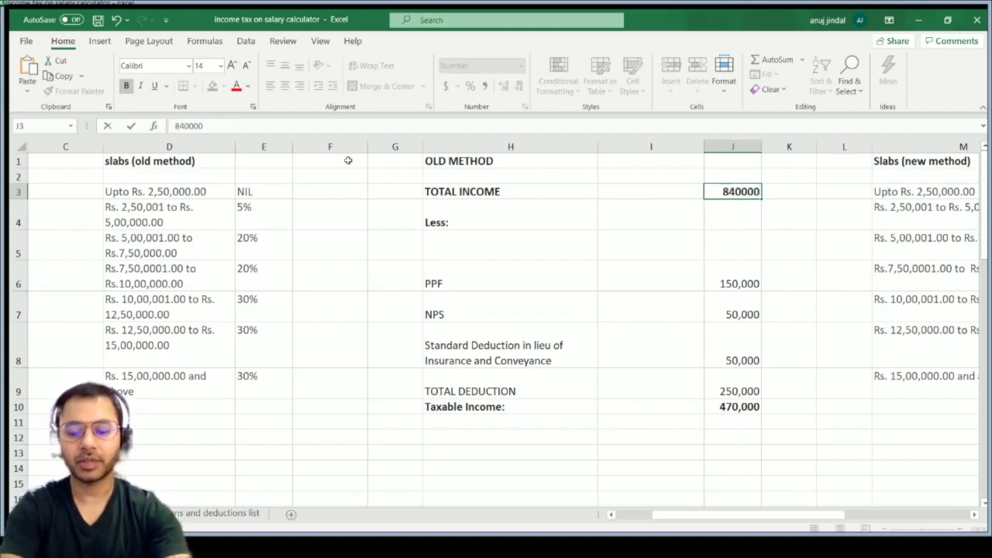
key("Return")
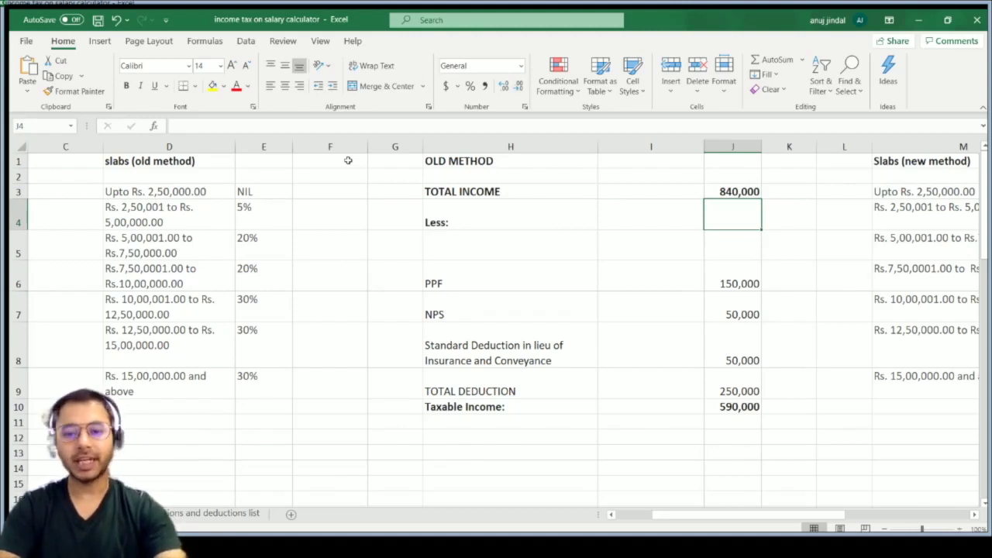
key("Right")
key("Right")
key("Right")
key("Right")
key("Right")
key("Right")
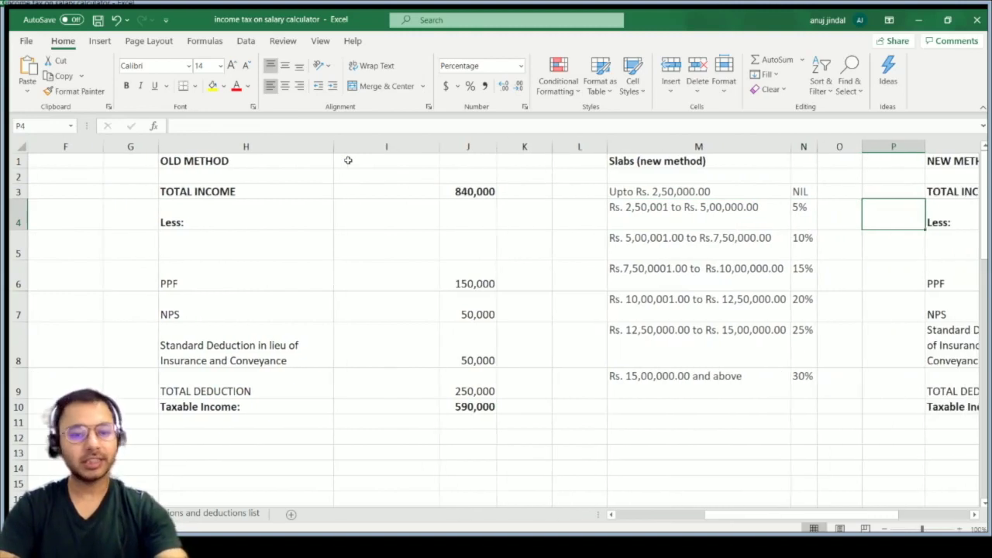
key("Left")
key("Left")
key("Left")
key("Left")
key("Left")
key("Left")
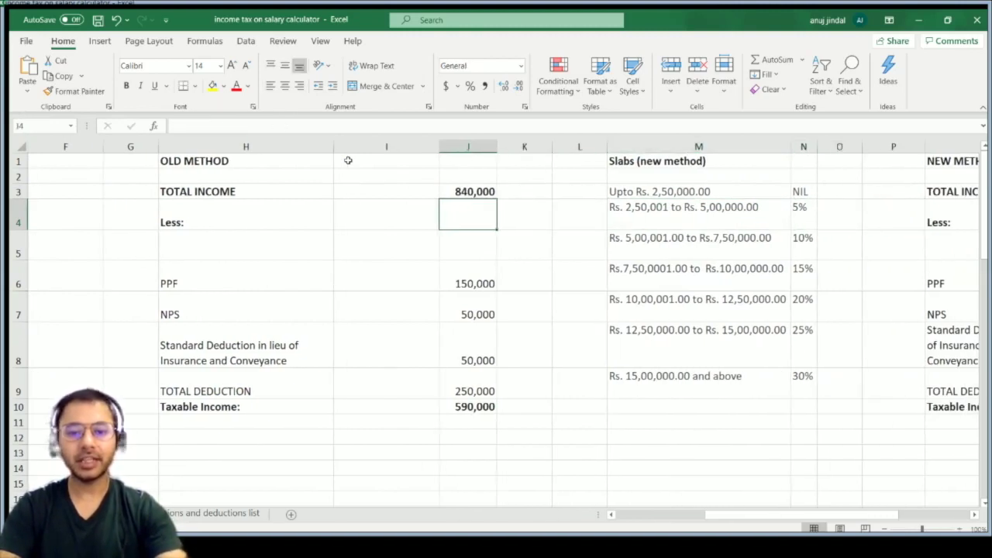
key("Up")
key("Down")
key("Down")
key("Down")
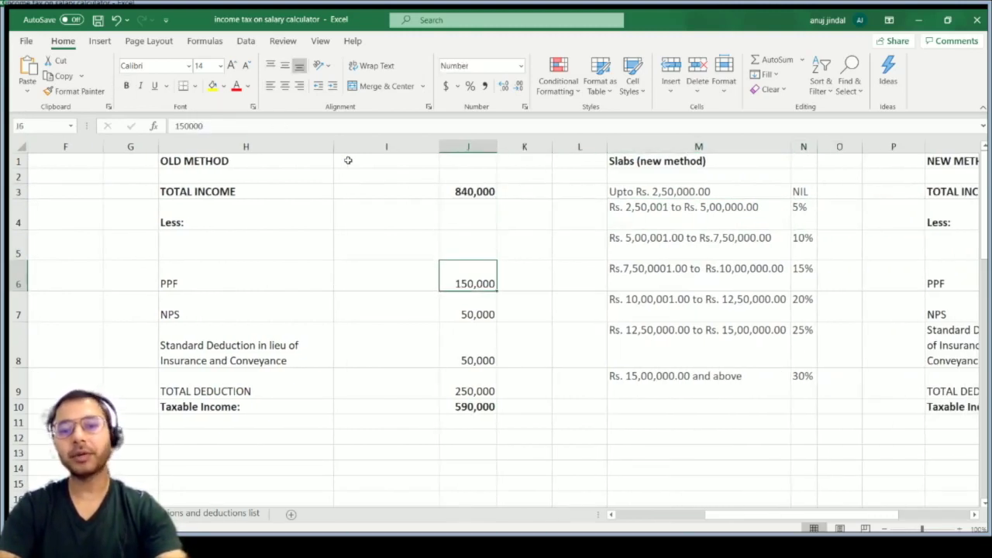
key("Down")
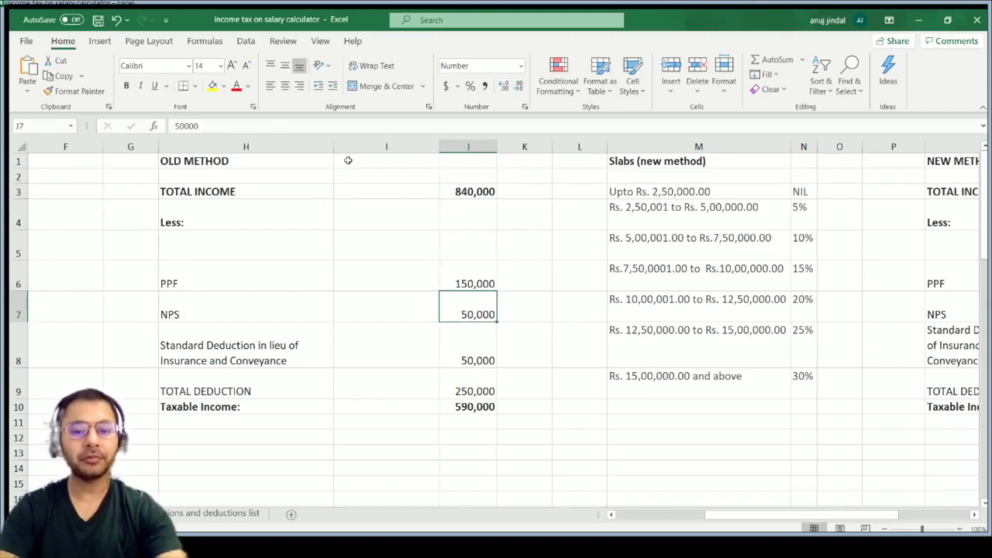
key("Up")
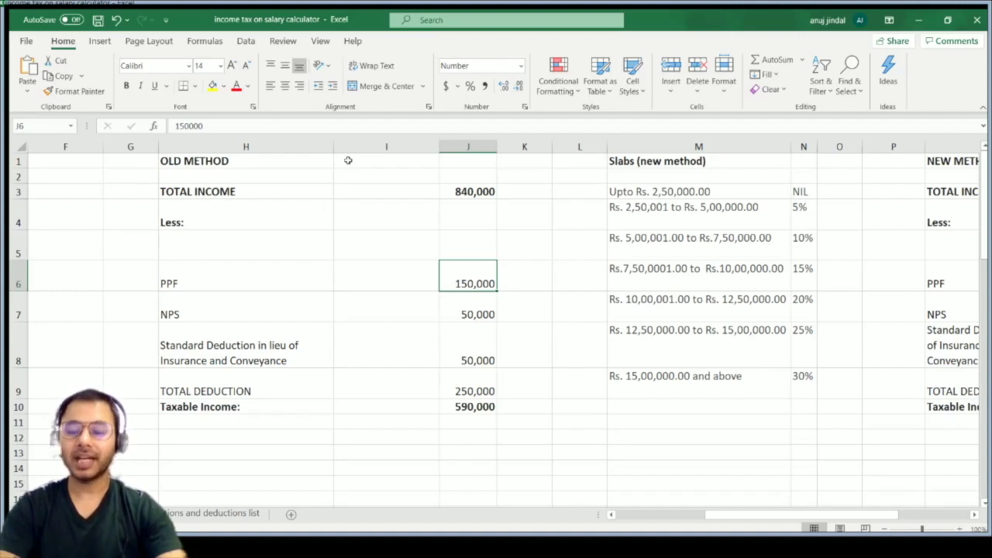
key("Left")
key("Left")
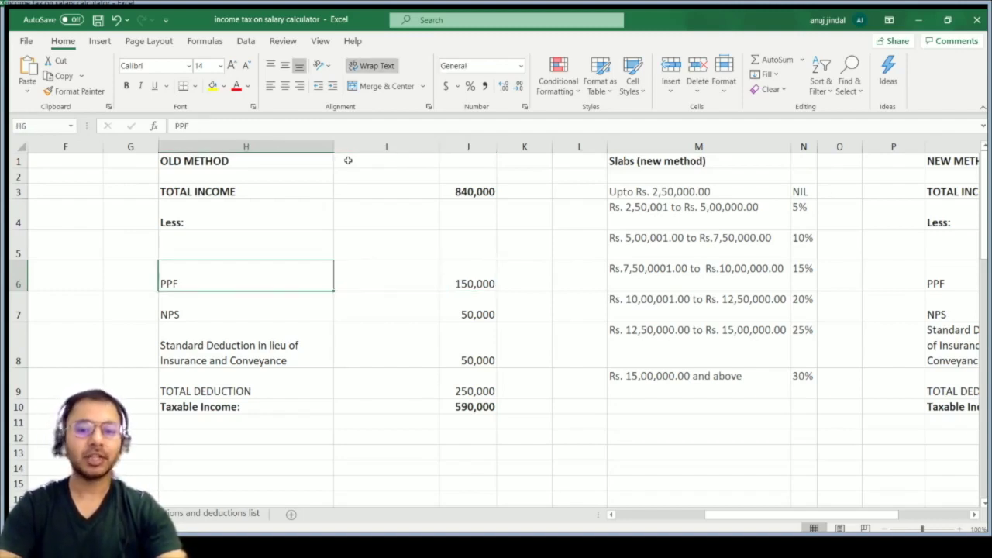
key("Right")
key("Right")
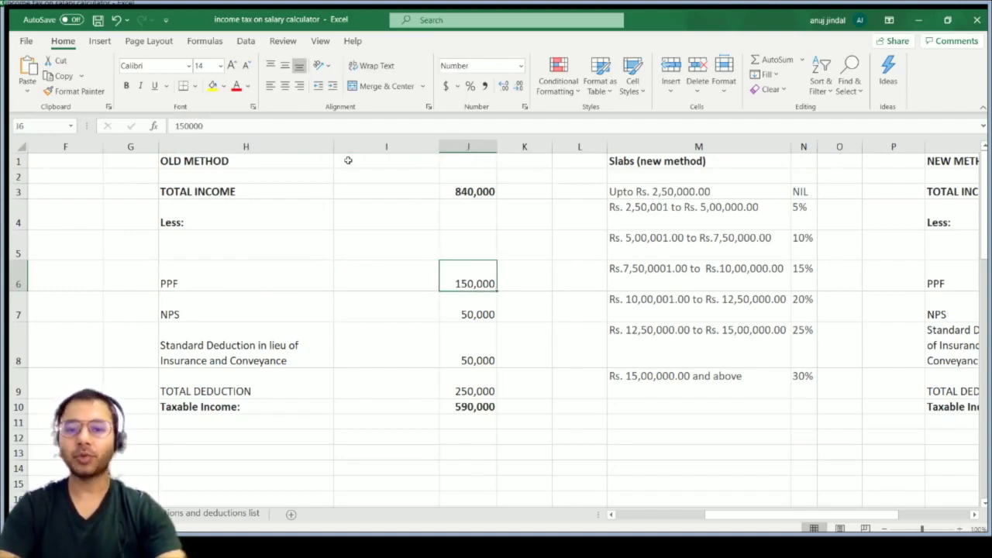
key("Down")
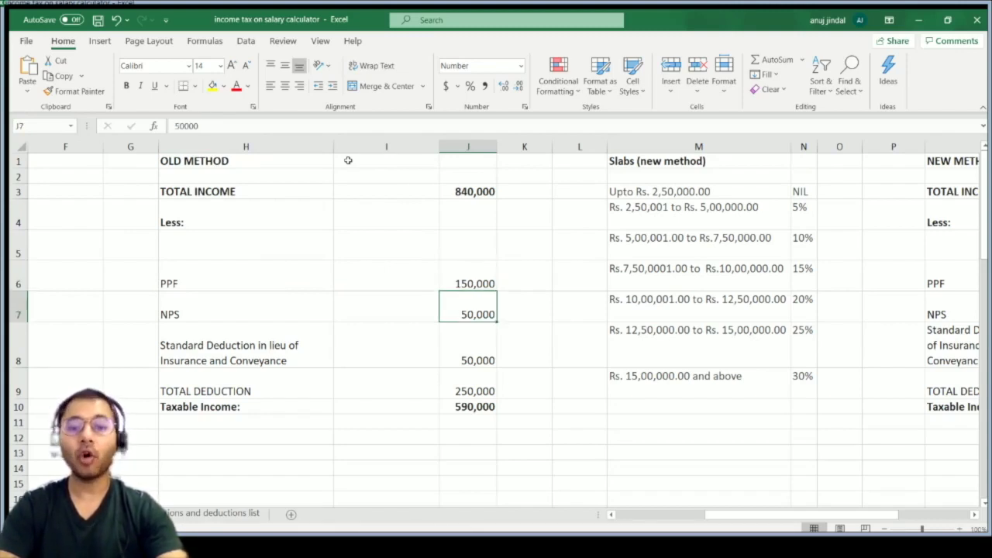
key("Down")
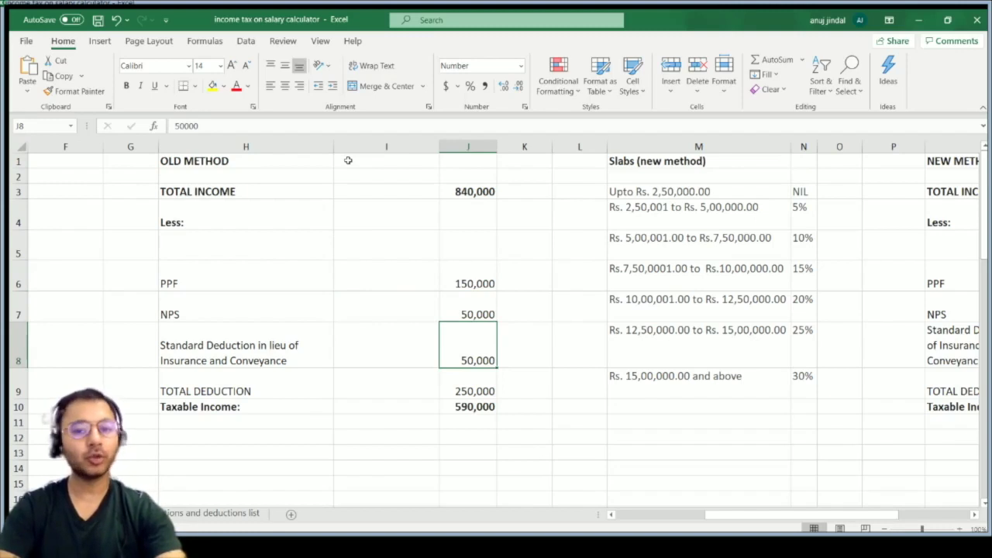
key("Right")
key("Right")
key("Right")
key("Right")
key("Right")
key("Right")
key("Right")
key("Right")
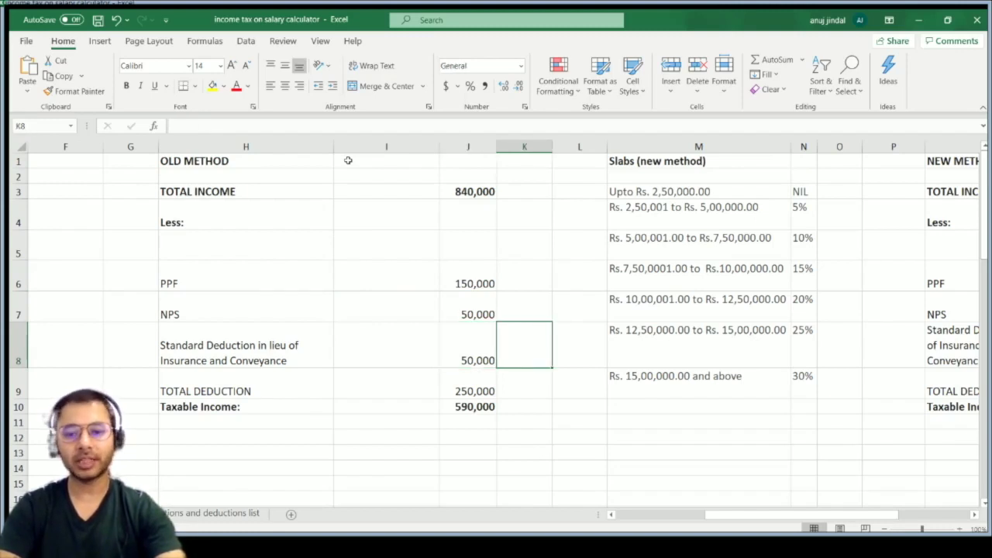
Enter 840000 as the new-method total income in S3
key("Up")
key("Up")
key("Up")
key("Up")
key("Up")
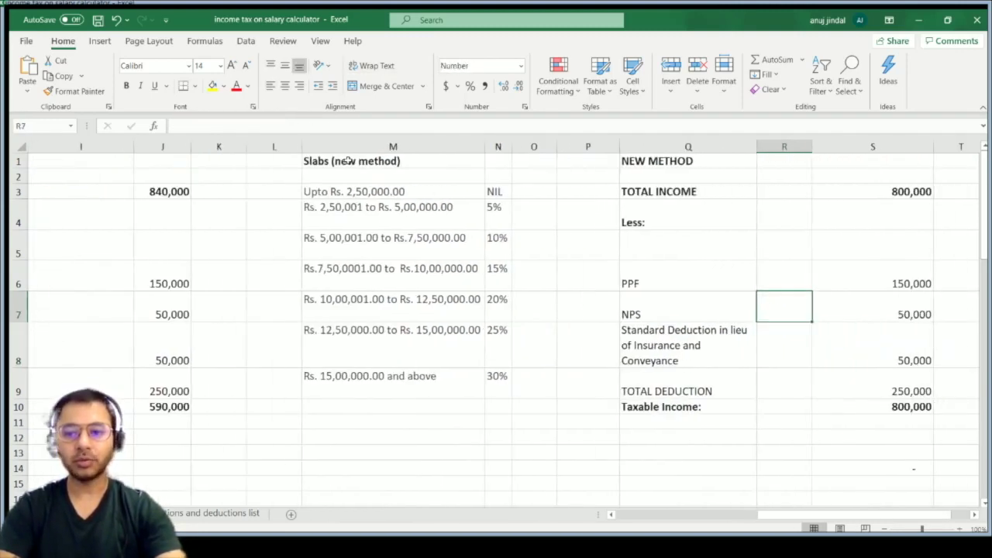
key("Right")
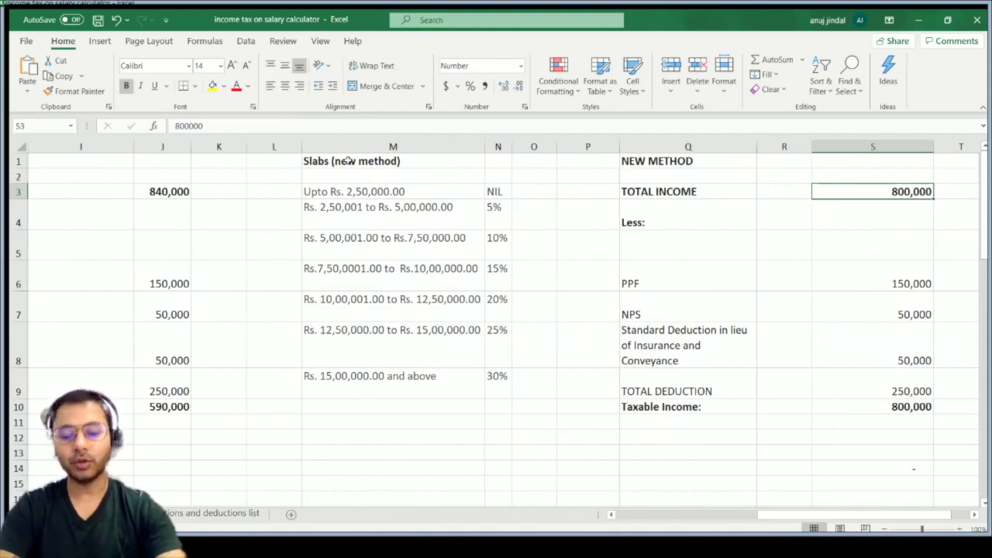
type("840000")
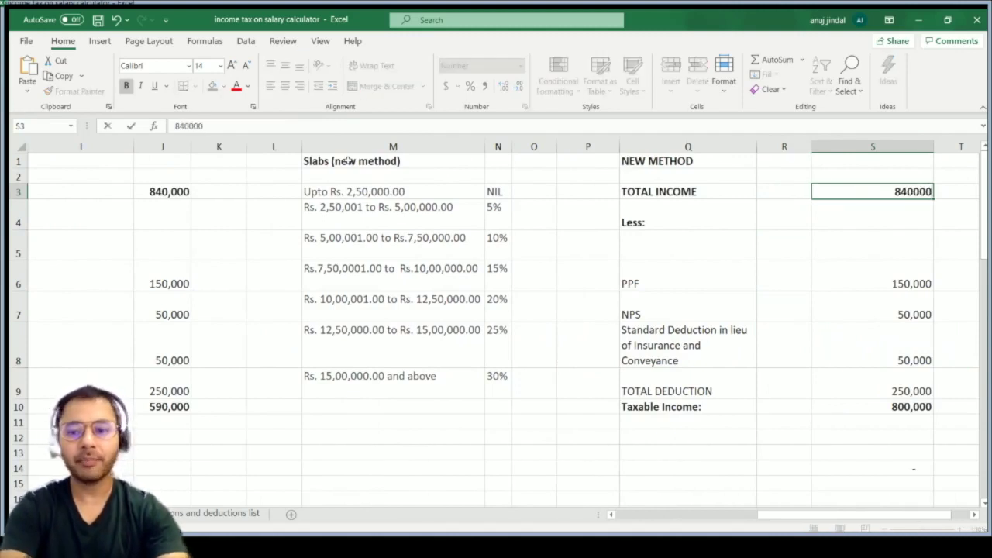
key("Return")
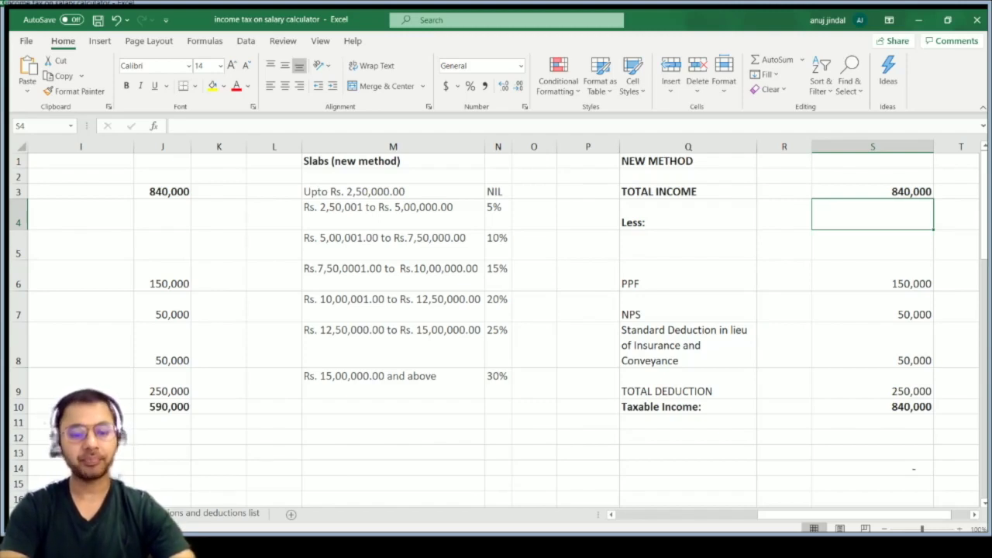
On the Old/New Regime summary sheet, inspect both regimes' Total Income formulas
key("ctrl+Page_Up")
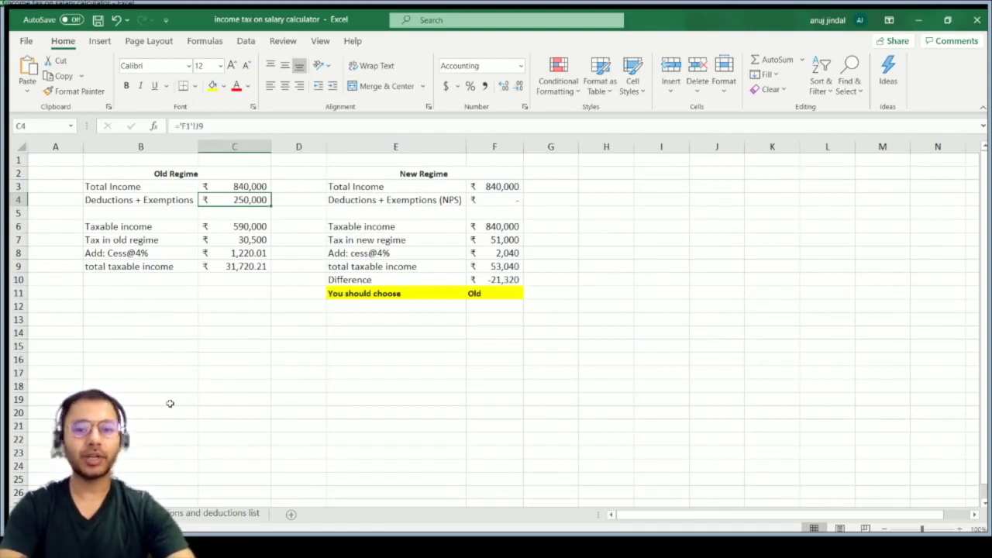
key("Up")
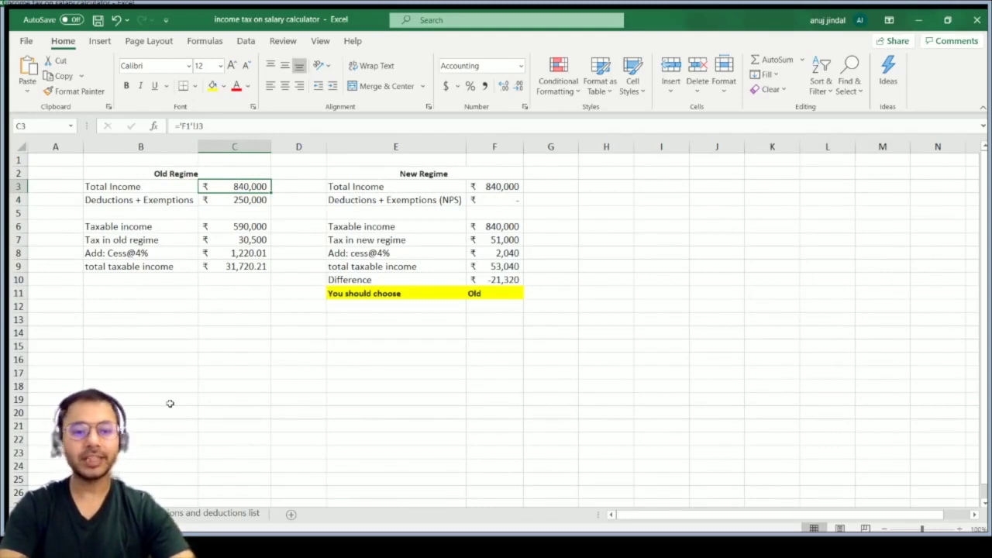
key("Left")
key("Right")
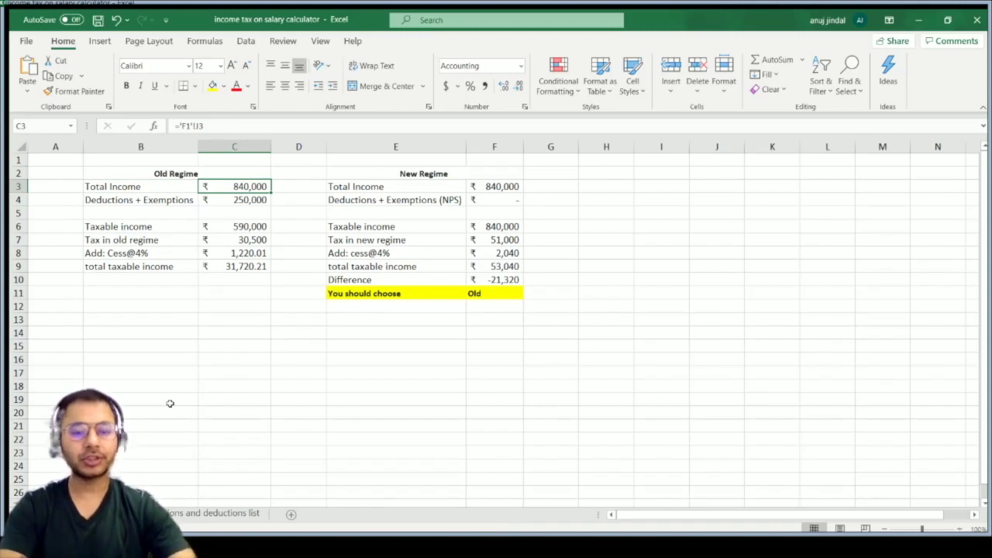
key("Right")
key("Right")
key("Right")
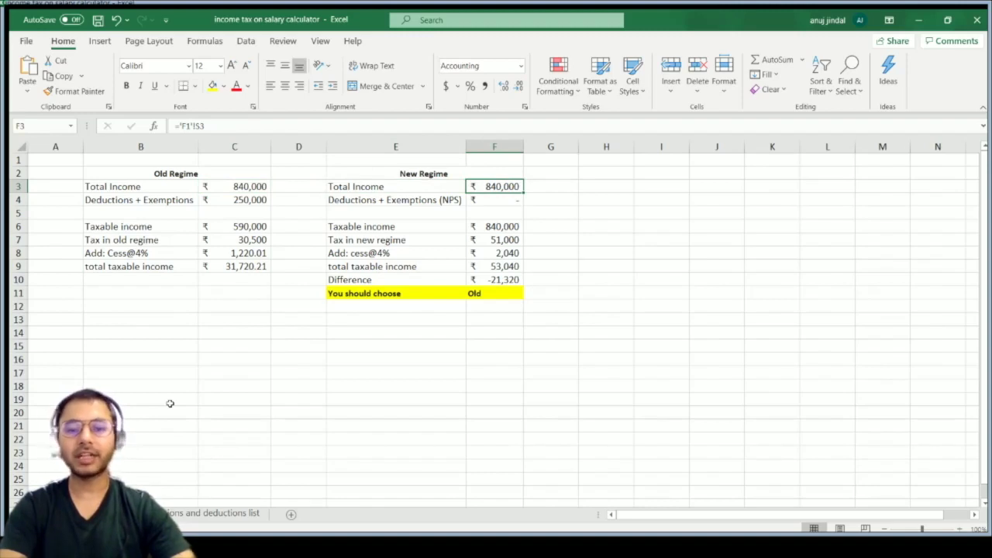
key("Left")
key("Left")
key("Left")
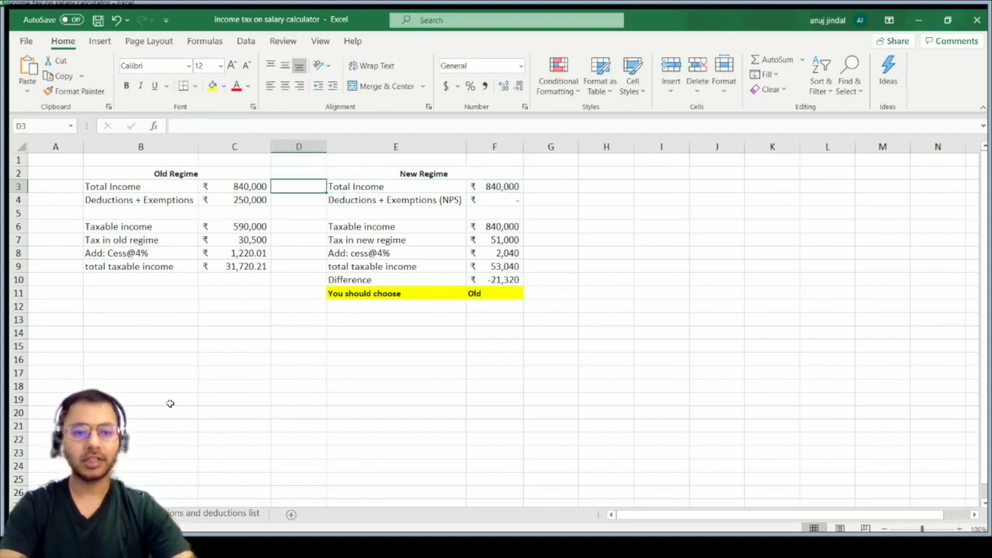
Inspect the old regime's deductions, taxable income, tax, 4% cess and total tax formulas
key("Down")
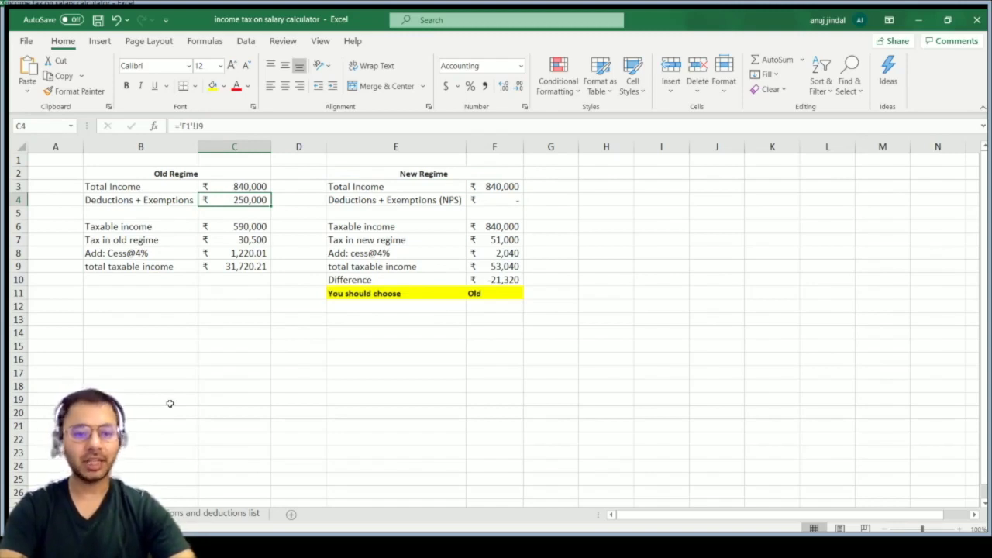
key("Down")
key("Down")
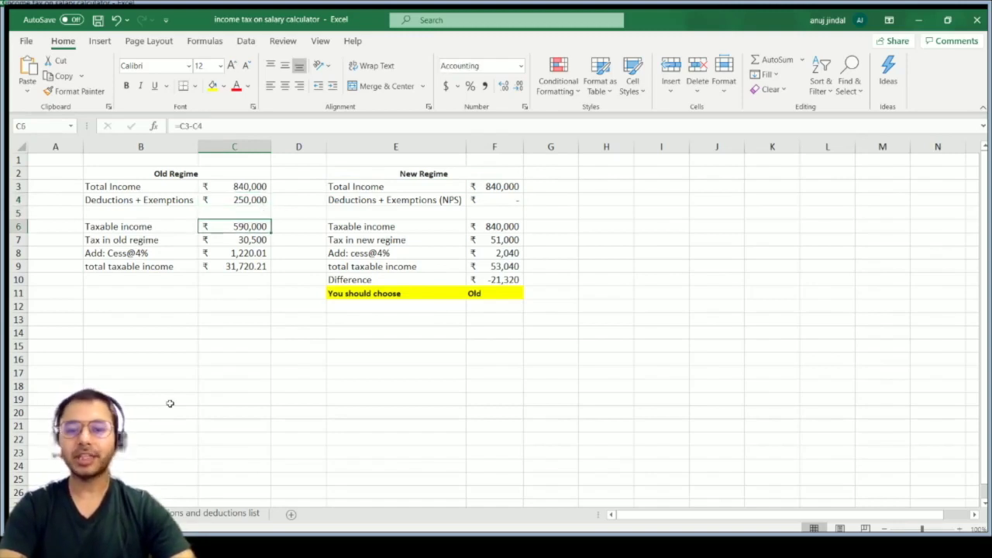
key("Down")
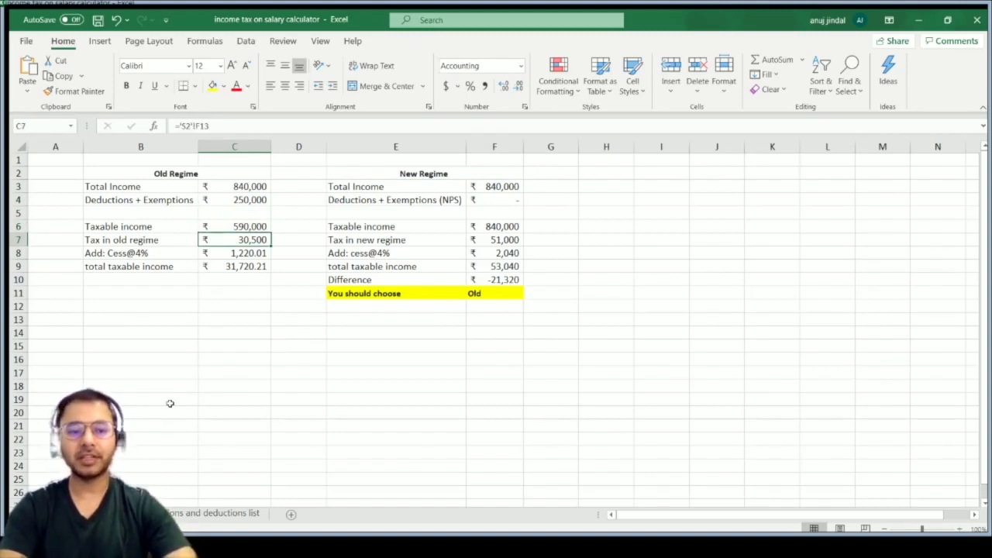
key("Down")
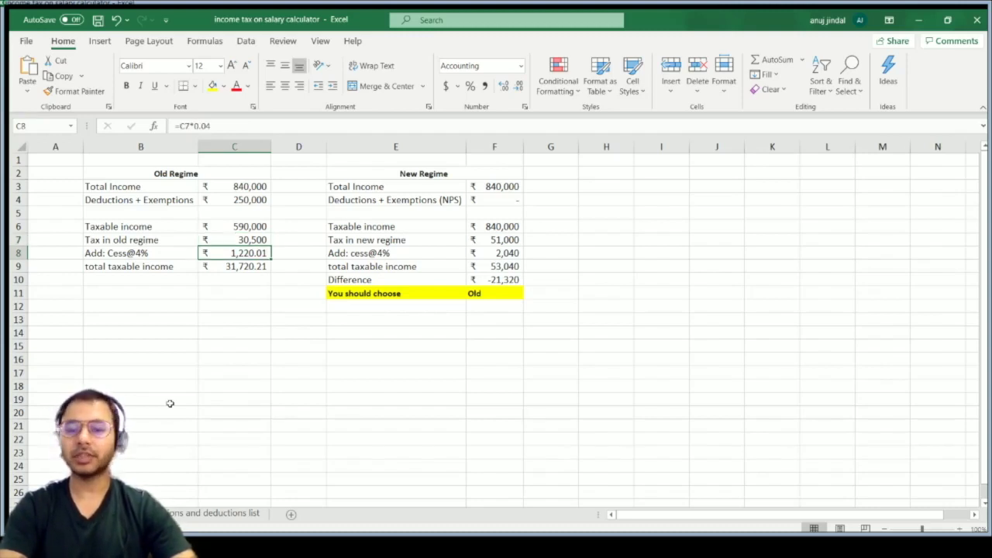
key("Down")
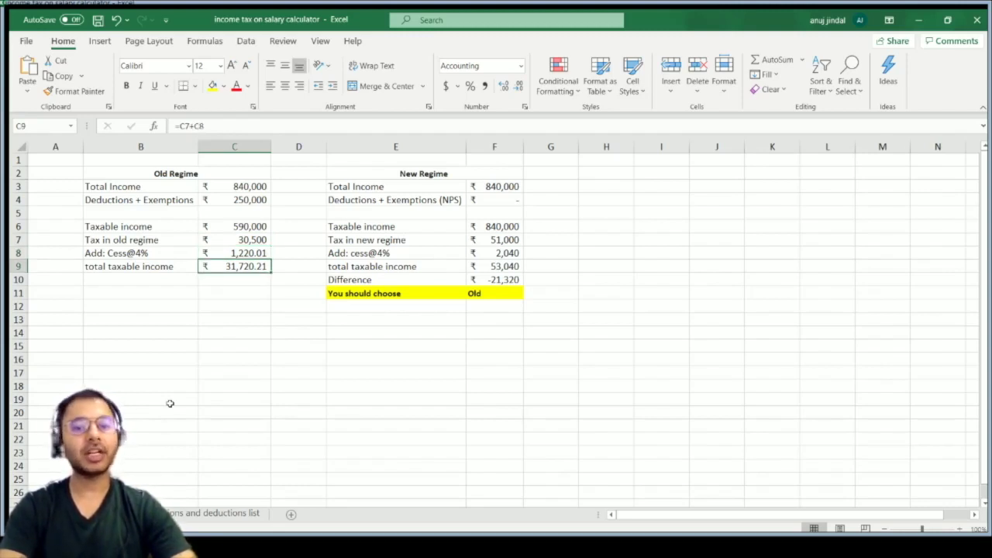
Review the new regime's tax, cess and total tax, and the Difference recommending Old
key("Right")
key("Right")
key("Right")
key("Up")
key("Up")
key("Up")
key("Up")
key("Up")
key("Up")
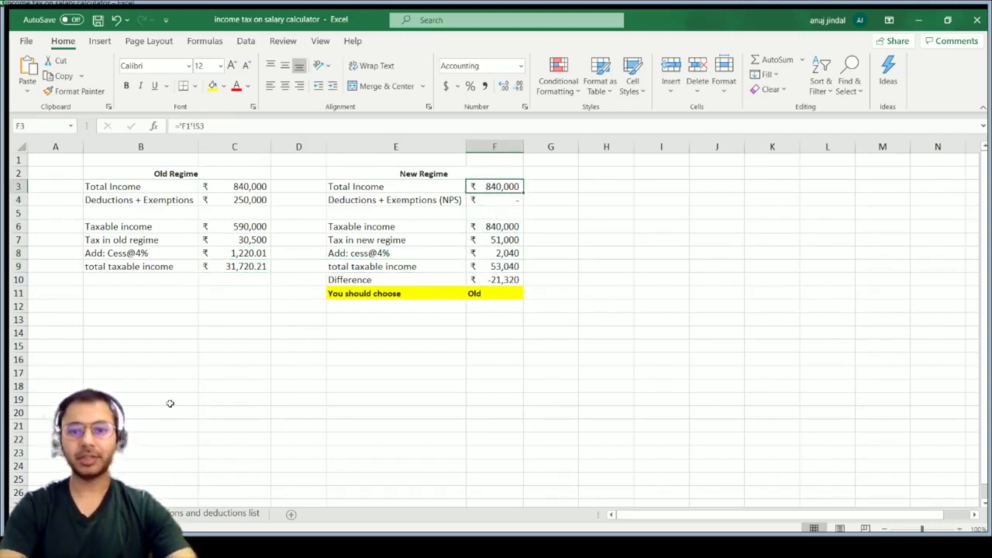
key("Down")
key("Down")
key("Down")
key("Down")
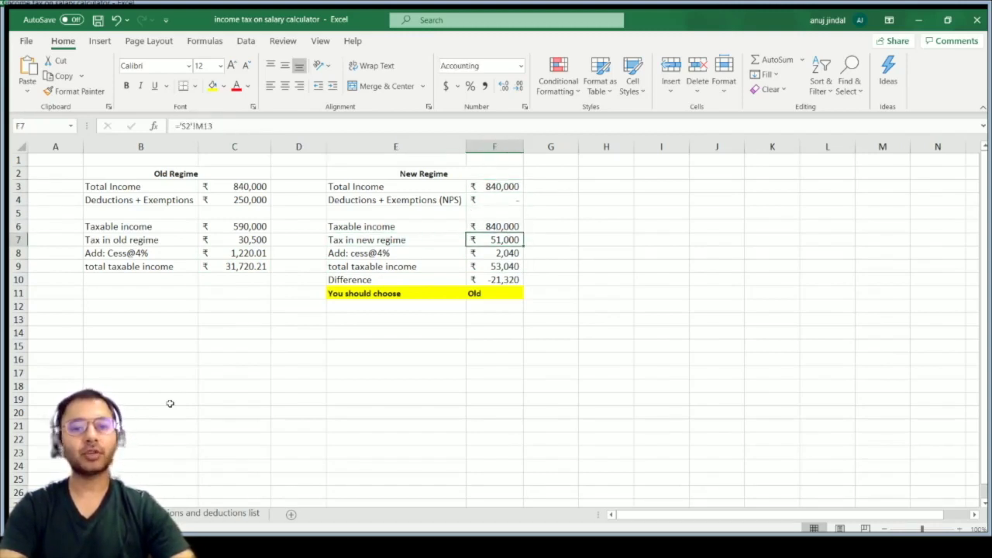
key("Down")
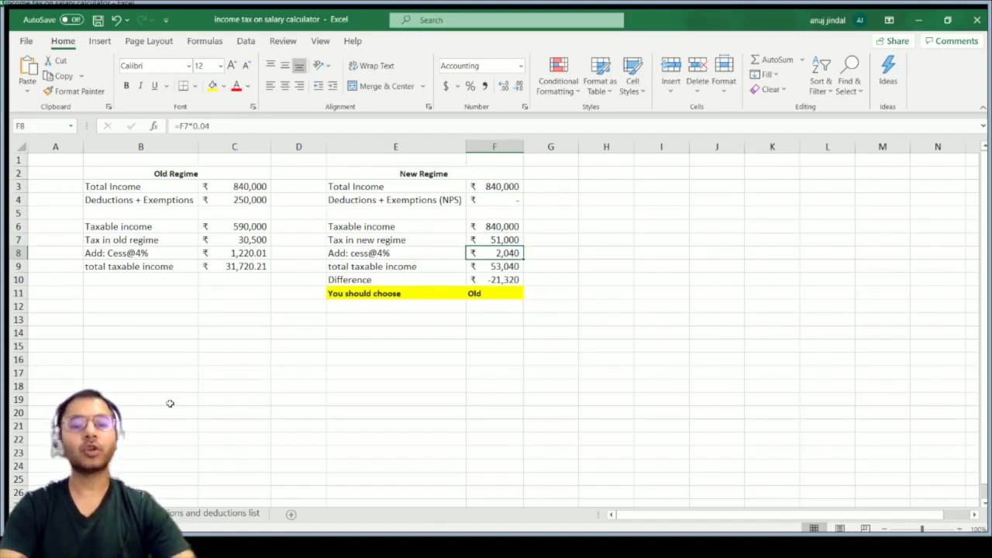
key("Down")
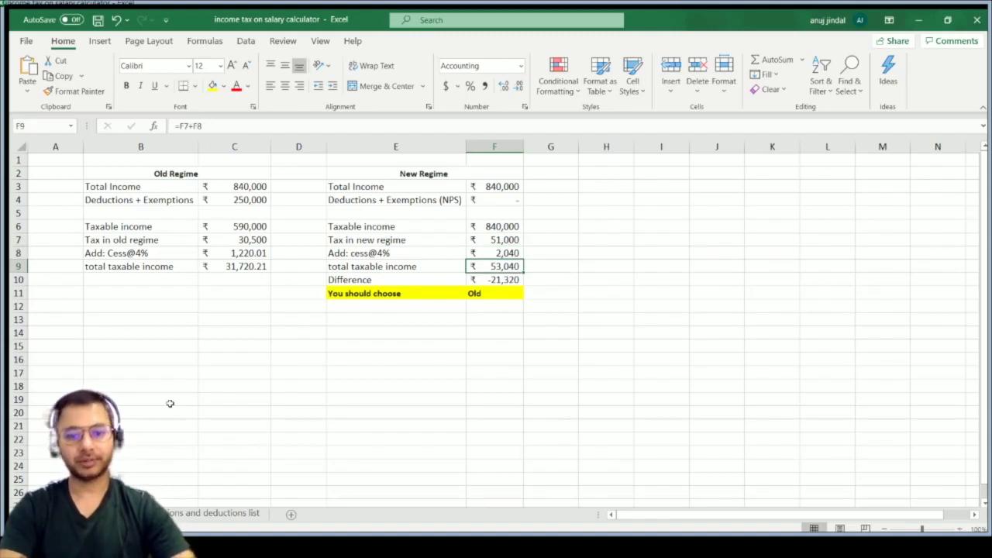
key("Down")
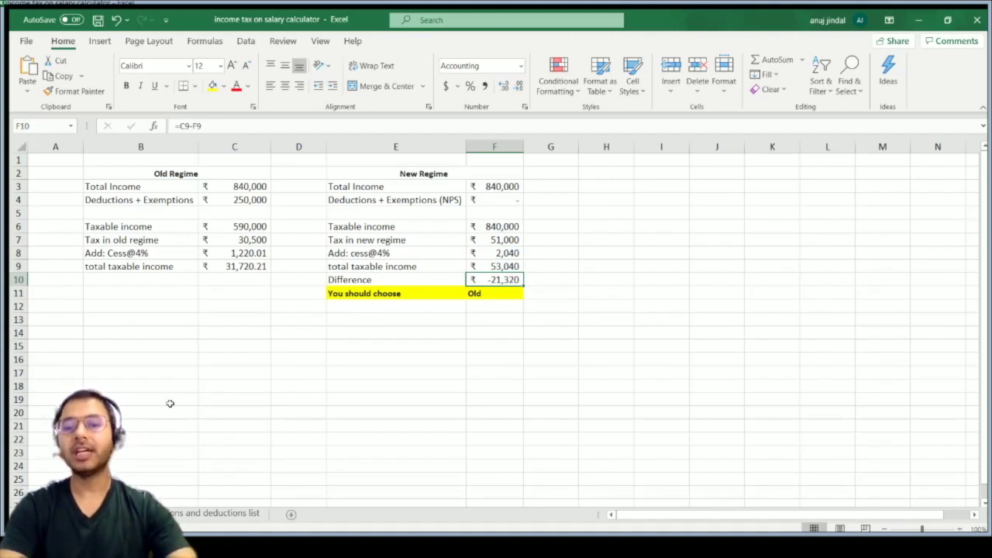
key("Left")
key("Right")
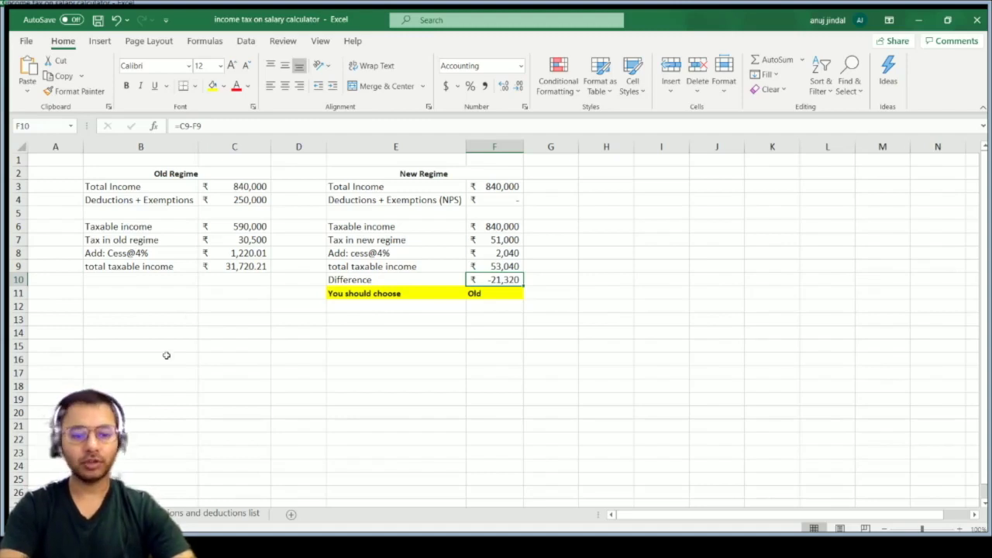
key("ctrl+Page_Up")
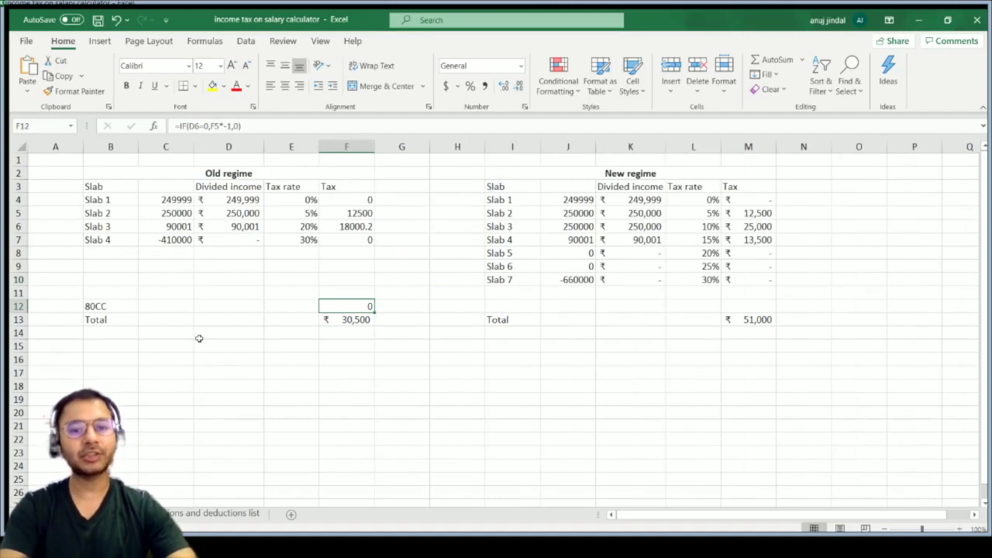
Inspect the old regime Slab 2 tax formula and the Old and New regime headings
key("Up")
key("Up")
key("Up")
key("Up")
key("Up")
key("Up")
key("Up")
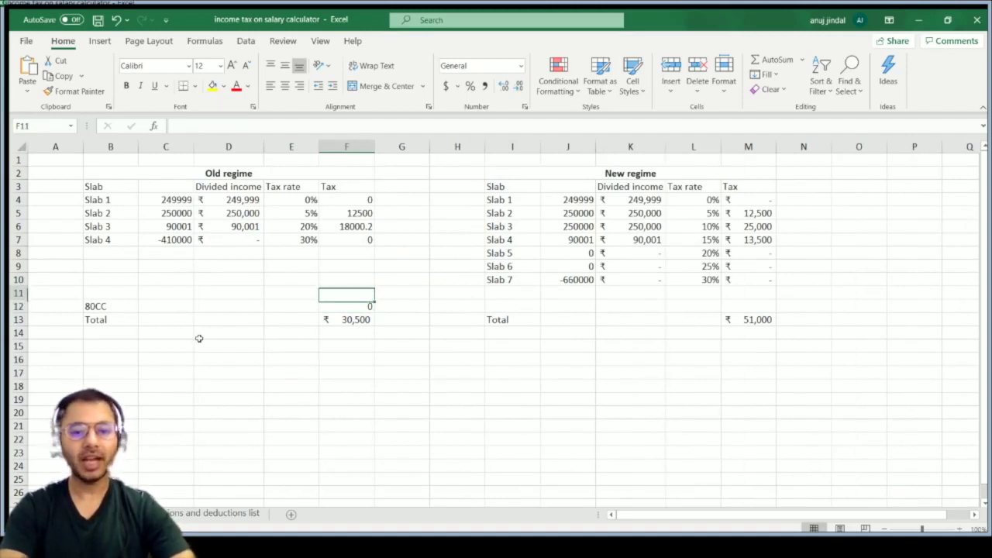
key("Up")
key("Up")
key("Up")
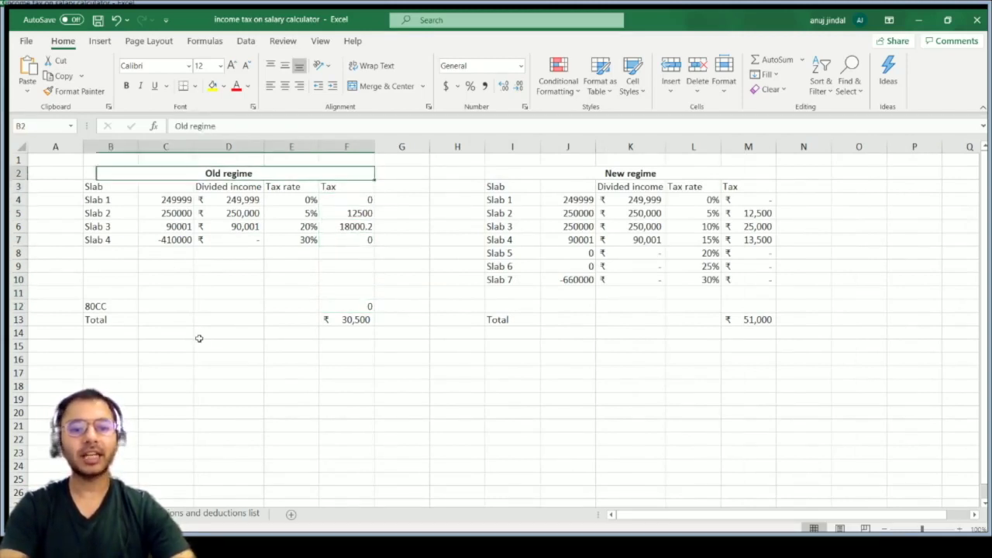
key("Right")
key("Right")
key("Right")
key("Right")
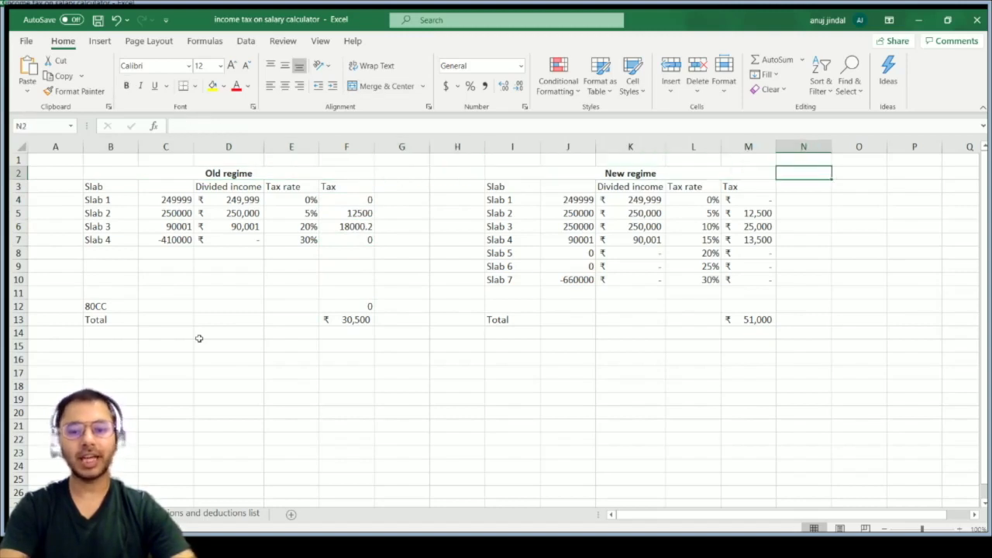
key("Left")
key("Left")
key("Left")
key("Left")
key("Left")
key("Right")
key("Right")
key("Down")
key("Left")
key("Left")
key("Left")
key("Left")
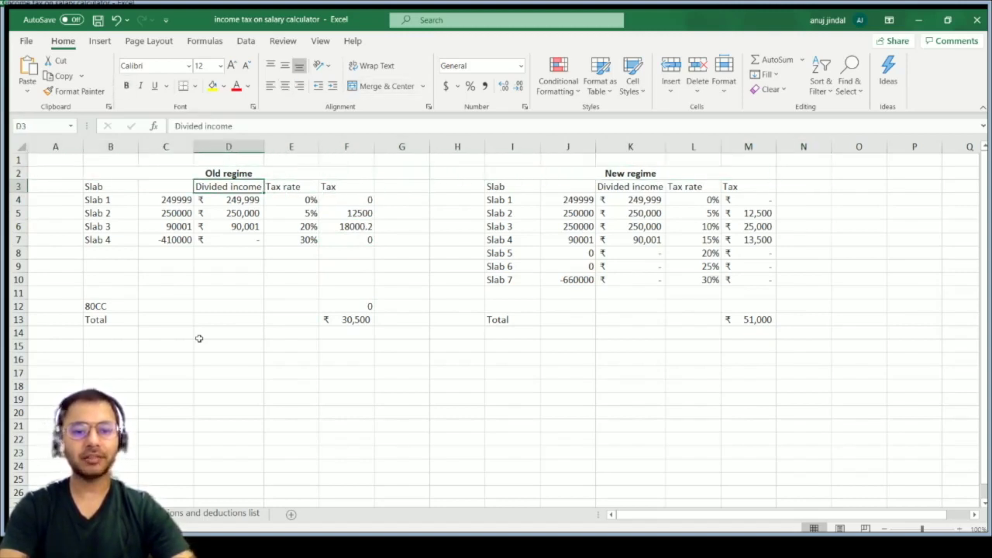
Inspect the old regime Slab 1 and Slab 2 divided income and the Slab 2 tax rate
key("Down")
key("Right")
key("Down")
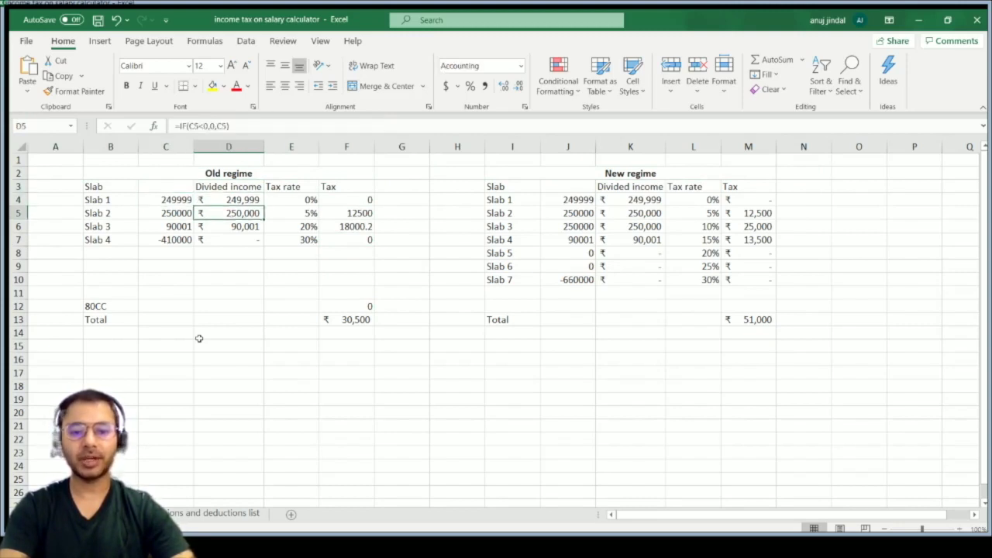
key("Right")
key("Right")
key("Right")
key("Right")
key("Right")
Inspect the new regime Slab 1 and Slab 2 income formulas, then return to the income tables
key("Right")
key("Up")
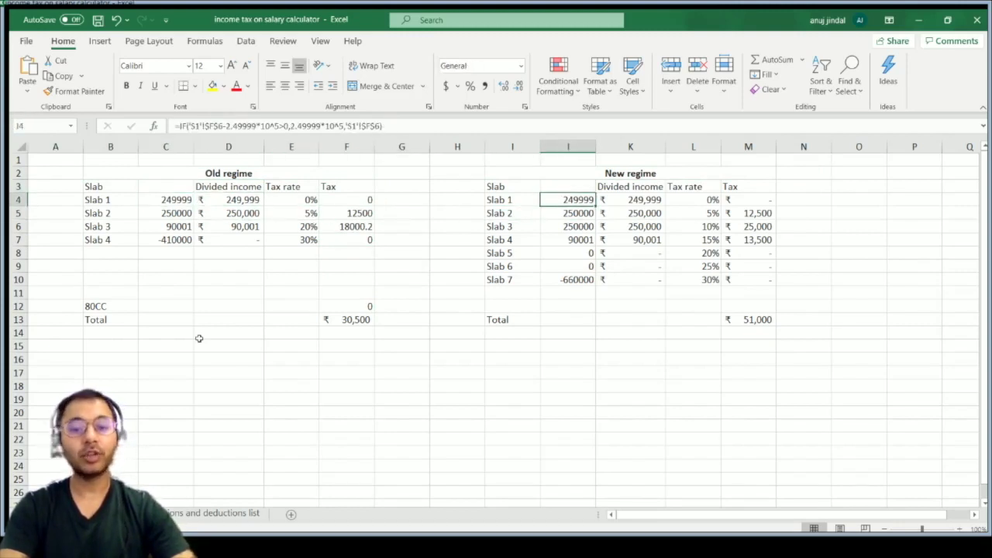
key("Right")
key("Right")
key("Right")
key("Left")
key("Left")
key("Left")
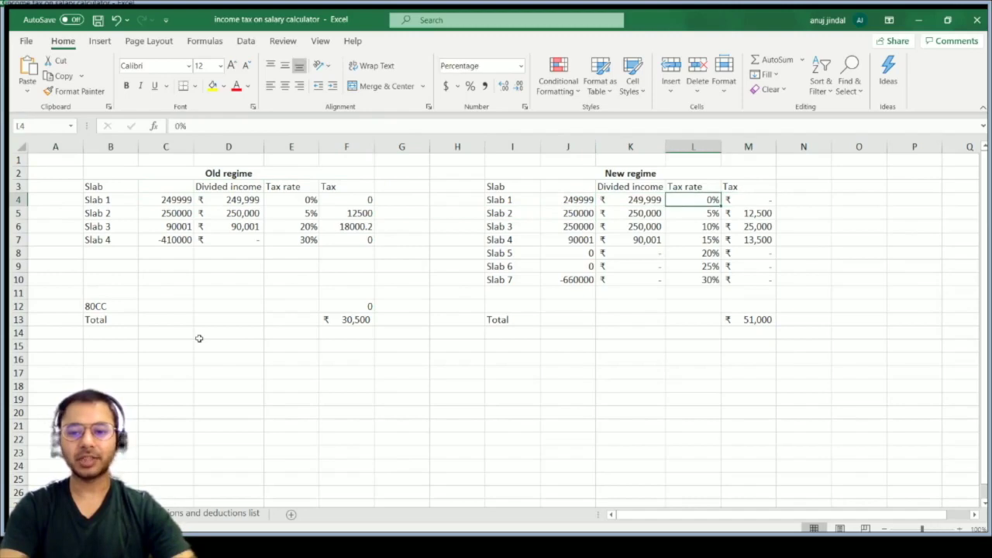
key("Down")
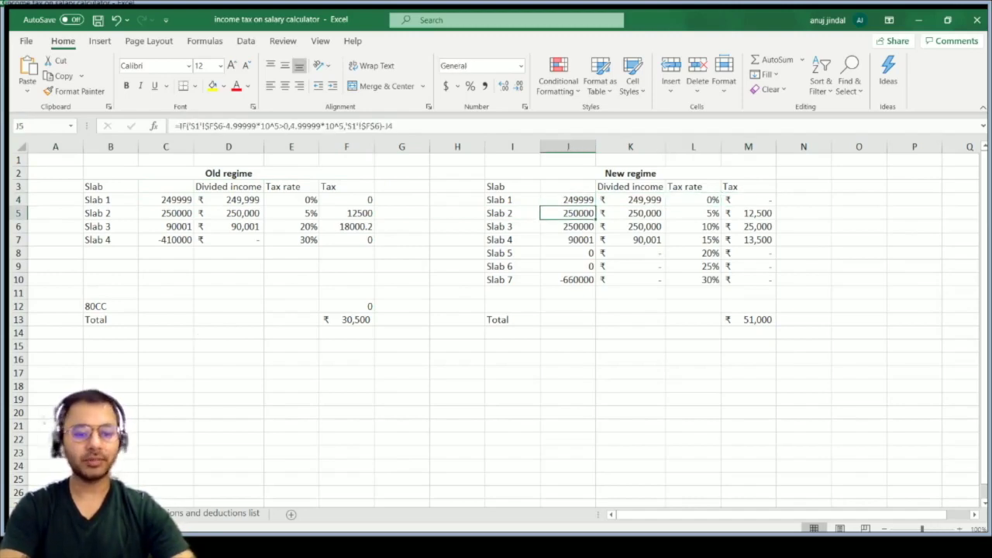
key("ctrl+Page_Down")
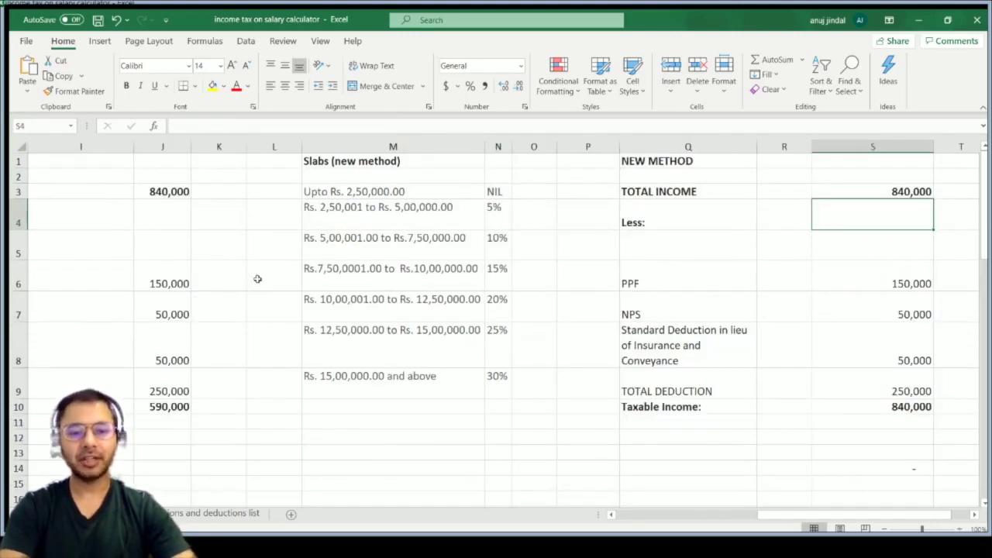
Change the old-method total income in J3 from 840,000 to 1,200,000
scroll(258, 280, "left", 6)
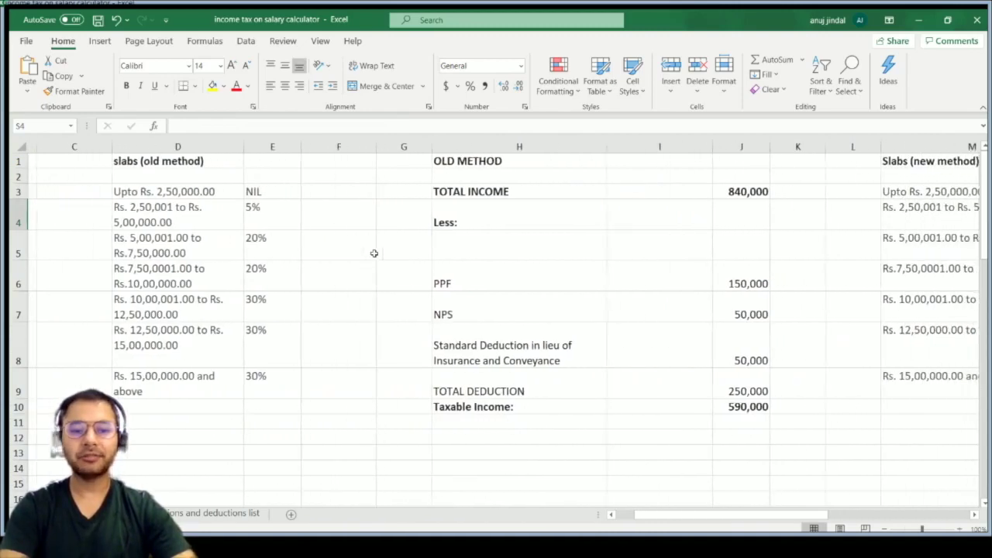
scroll(374, 253, "left", 2)
scroll(421, 250, "right", 5)
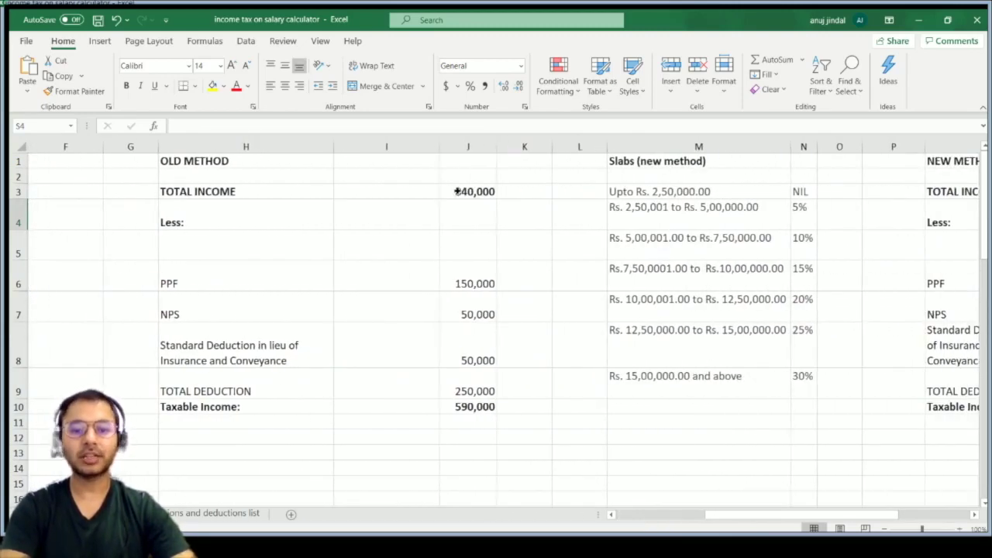
left_click(457, 192)
key("BackSpace")
type("120,00,00")
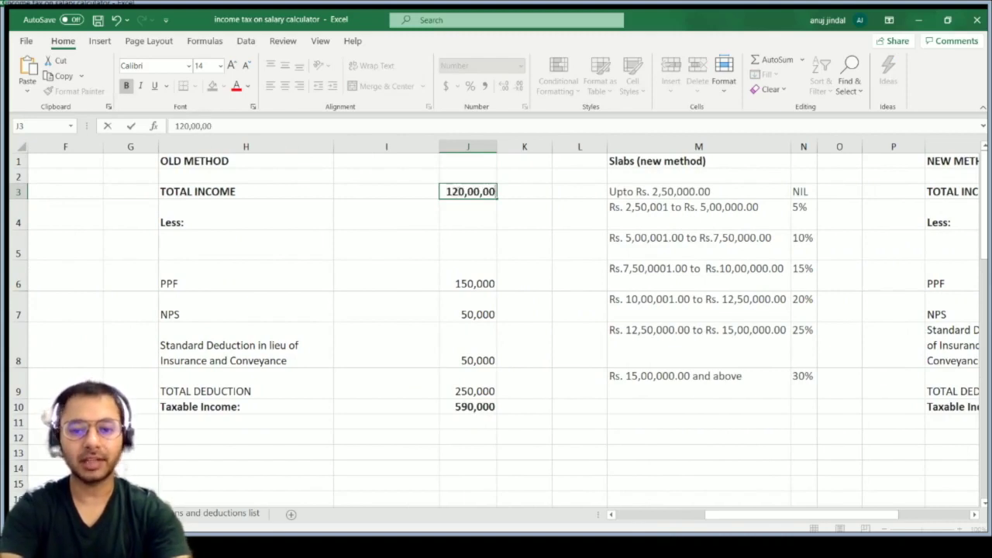
key("BackSpace")
key("BackSpace")
key("BackSpace")
key("BackSpace")
key("BackSpace")
key("BackSpace")
key("BackSpace")
type("00000")
key("Return")
Enter 1,200,000 as the new-method total income in S3
scroll(551, 183, "right", 1)
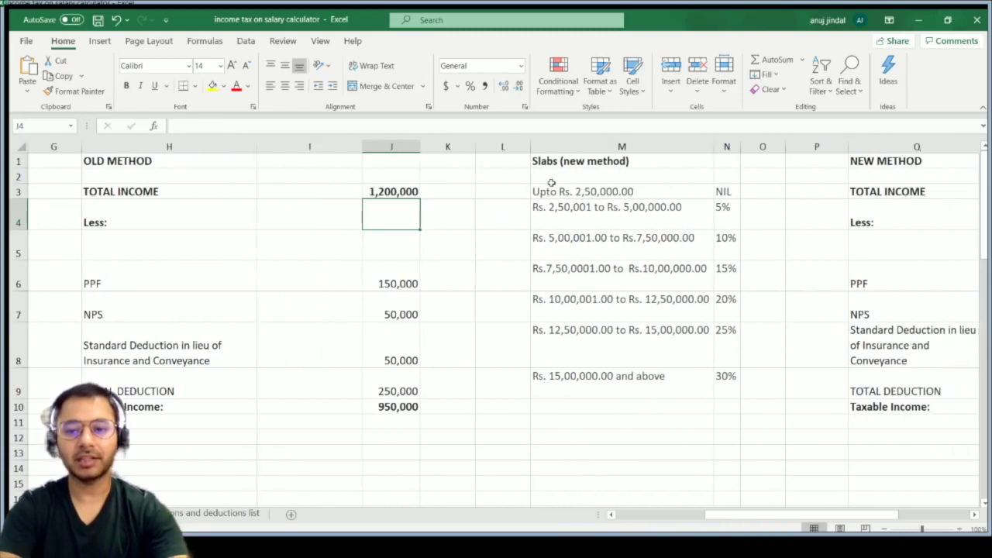
scroll(551, 183, "right", 2)
left_click(851, 190)
type("1,200,000")
key("Return")
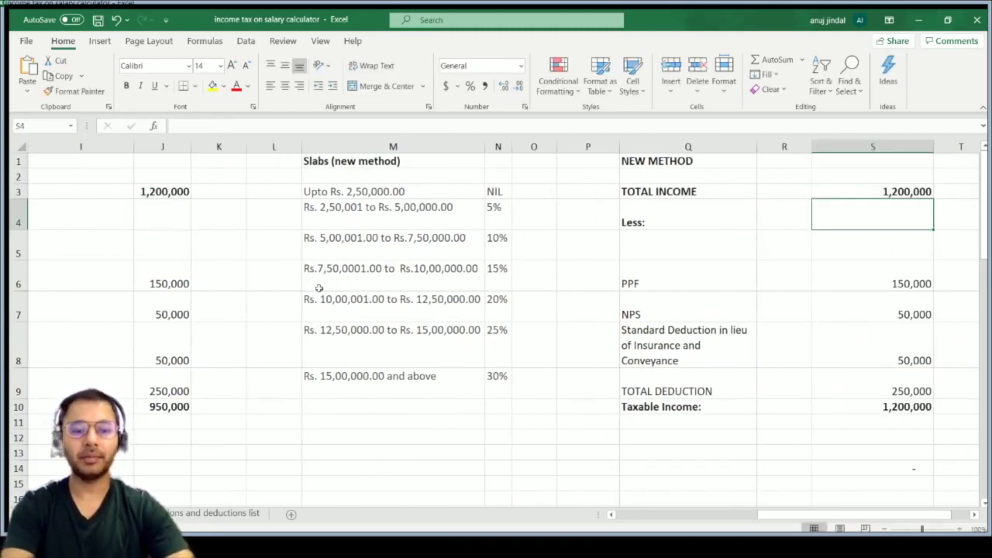
scroll(275, 296, "left", 3)
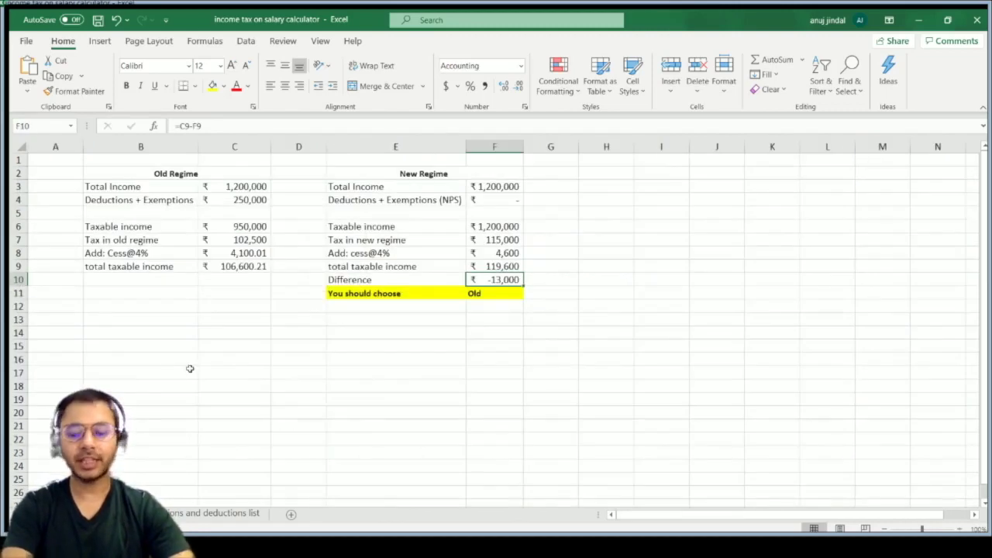
left_click(243, 185)
key("Right")
key("Right")
key("Right")
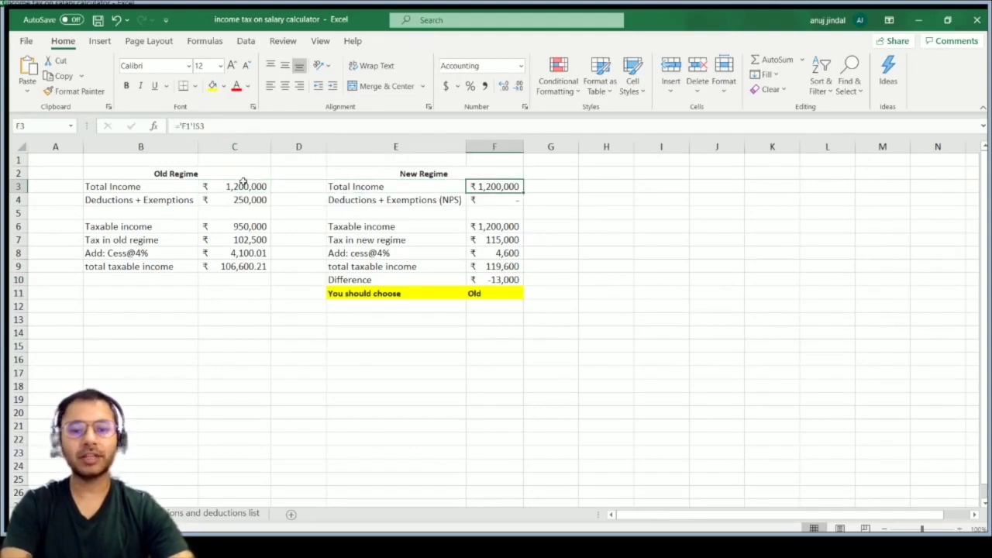
key("Left")
key("Left")
key("Left")
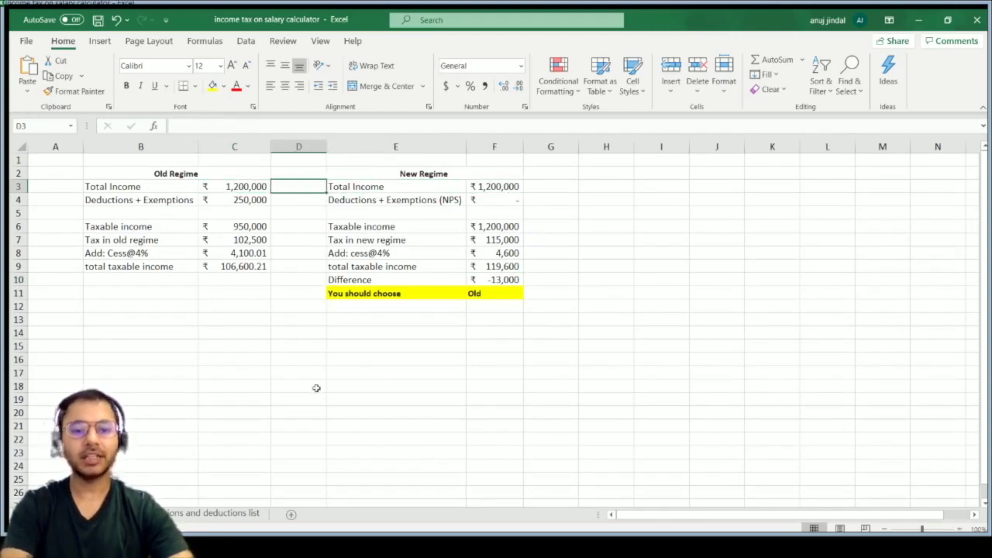
key("Down")
key("Down")
key("Down")
key("Up")
key("Up")
key("Up")
key("Down")
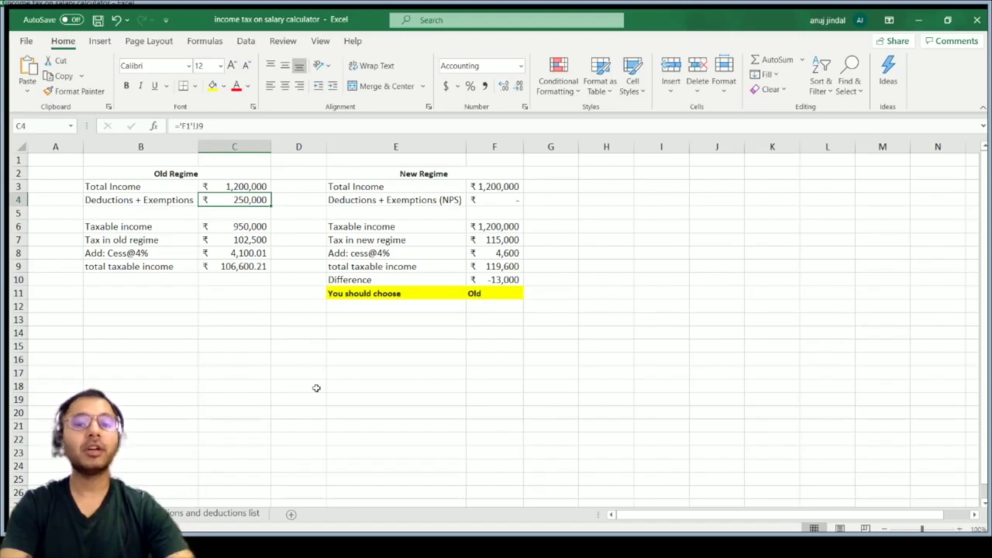
key("Right")
key("Right")
key("Right")
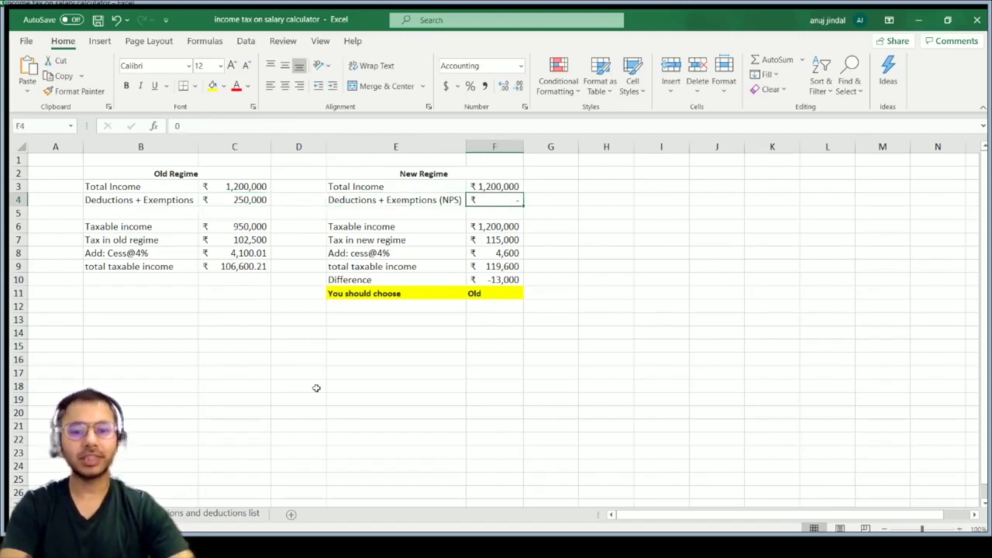
key("Left")
key("Left")
key("Left")
key("Down")
key("Down")
key("Down")
key("Down")
key("Down")
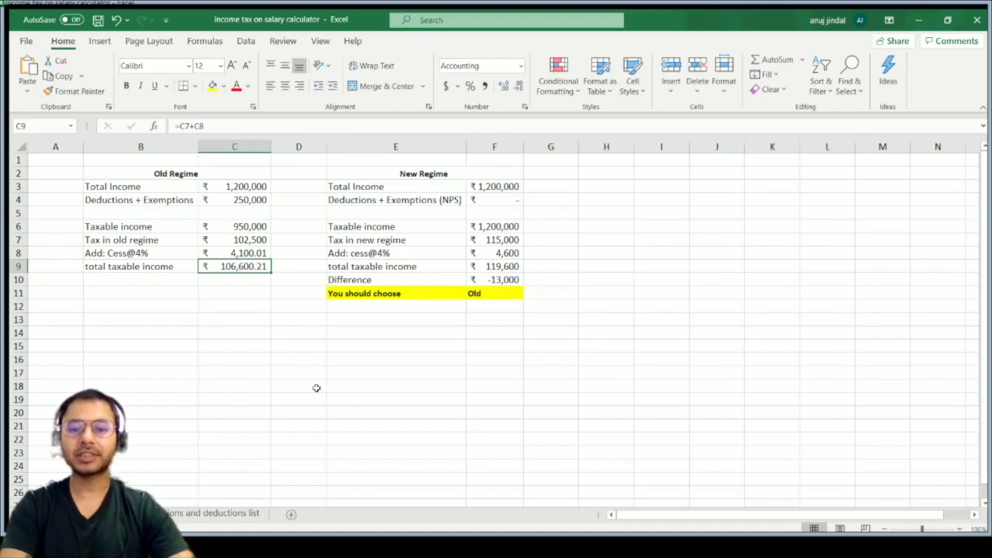
key("Right")
key("Right")
key("Right")
key("Right")
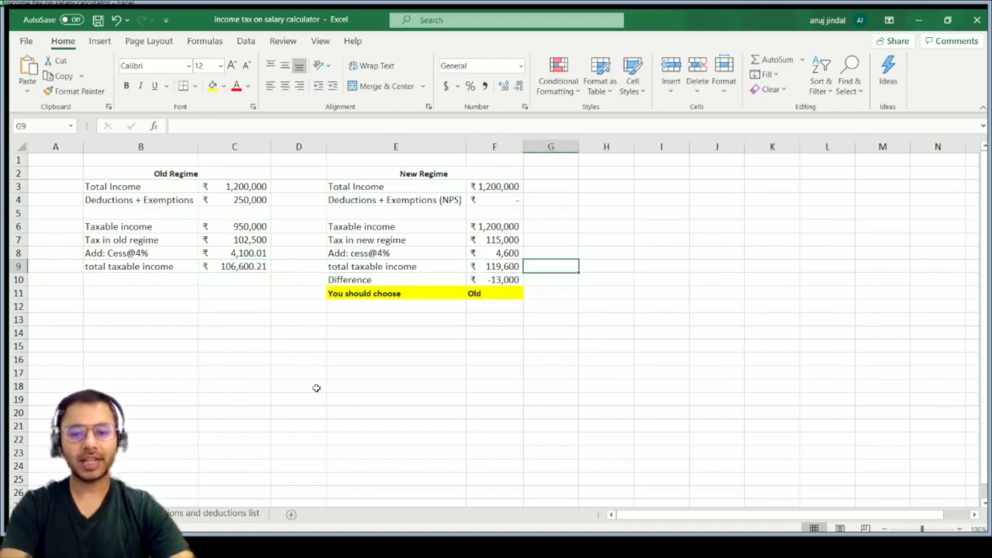
key("Left")
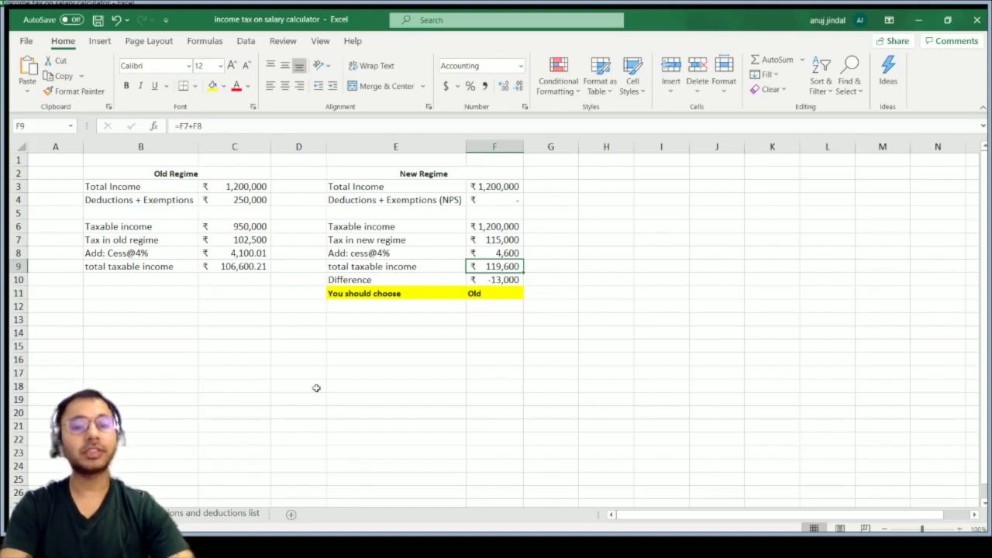
key("Down")
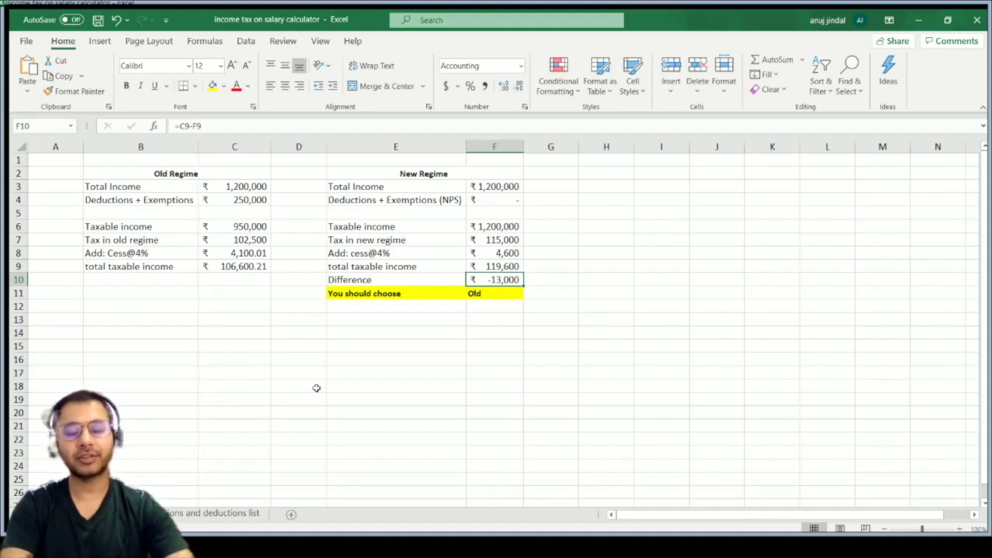
Enter 1,400,000 as total income in J3 (old method) and S3 (new method)
key("ctrl+Page_Up")
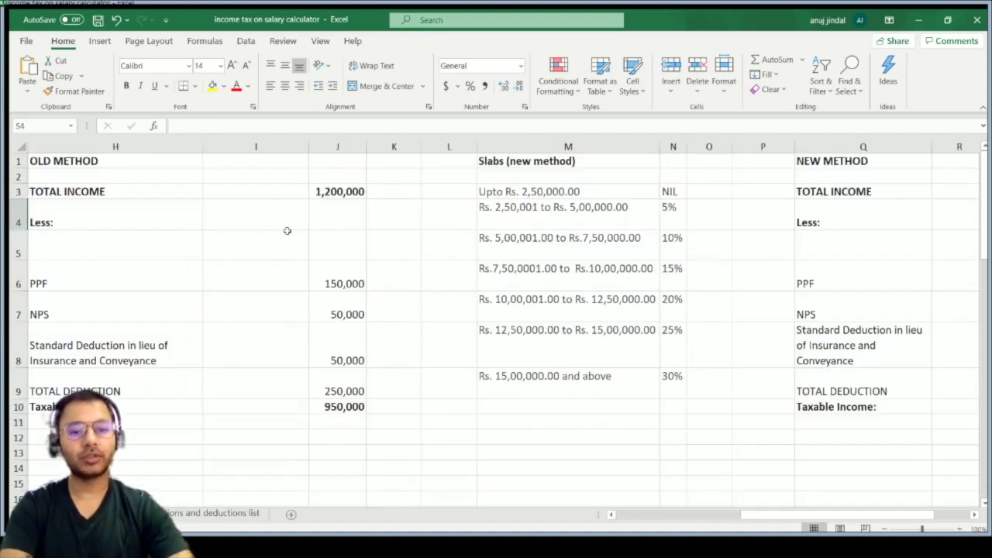
left_click(328, 192)
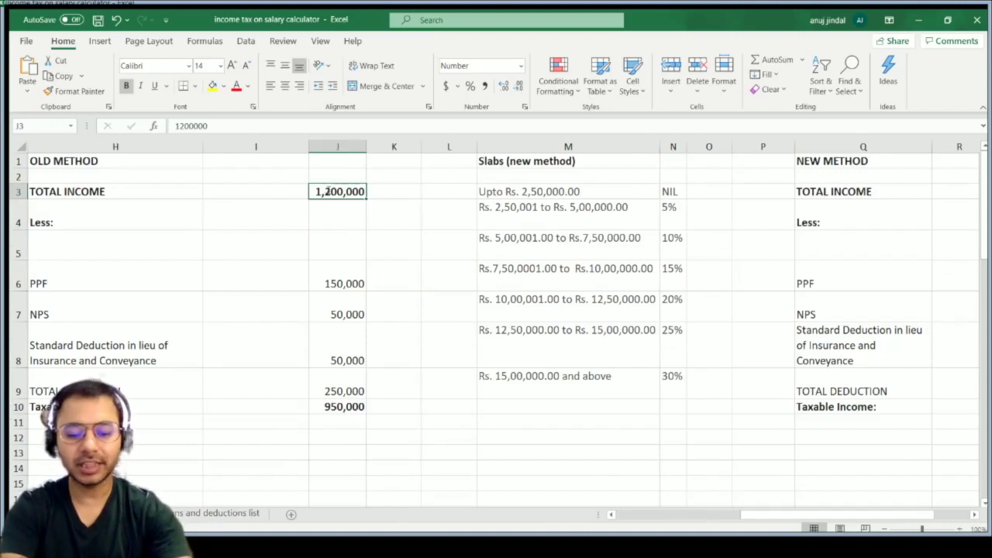
type("1400000")
key("Return")
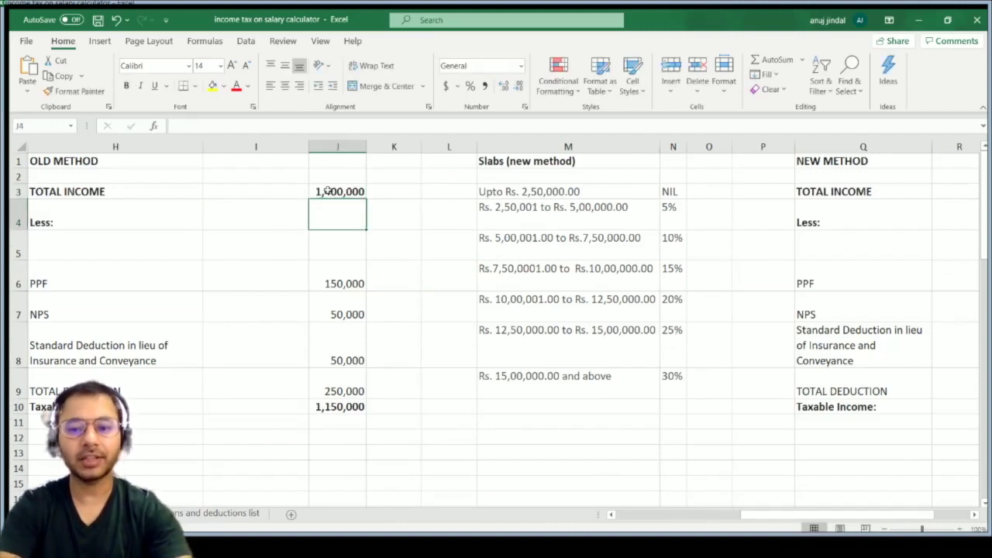
scroll(779, 182, "right", 2)
left_click(784, 187)
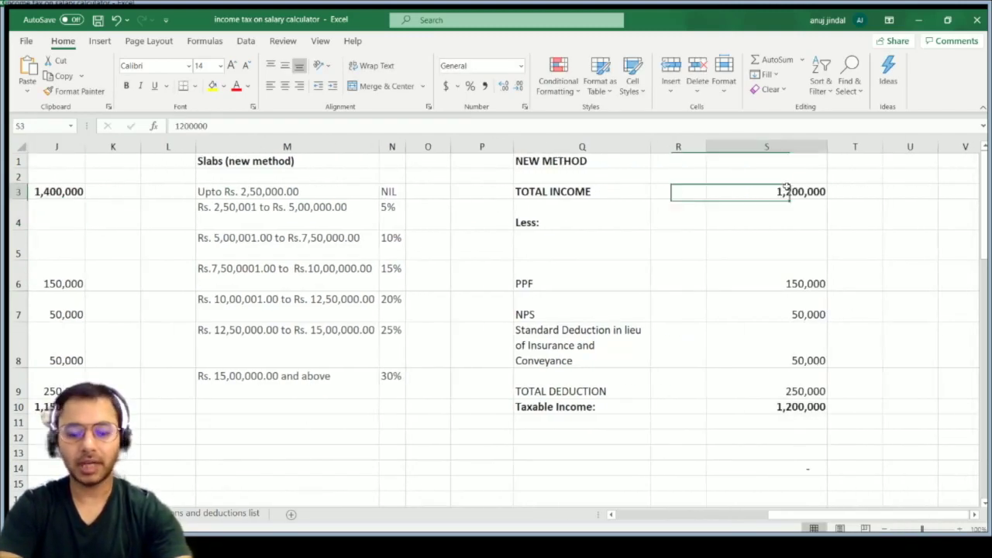
type("1,400,00")
type("0")
key("Return")
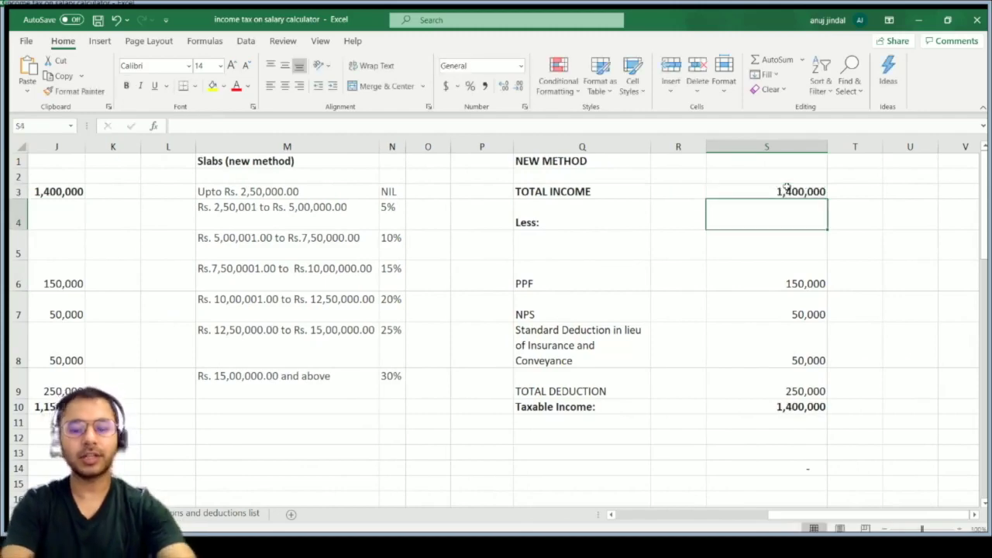
scroll(355, 283, "left", 1)
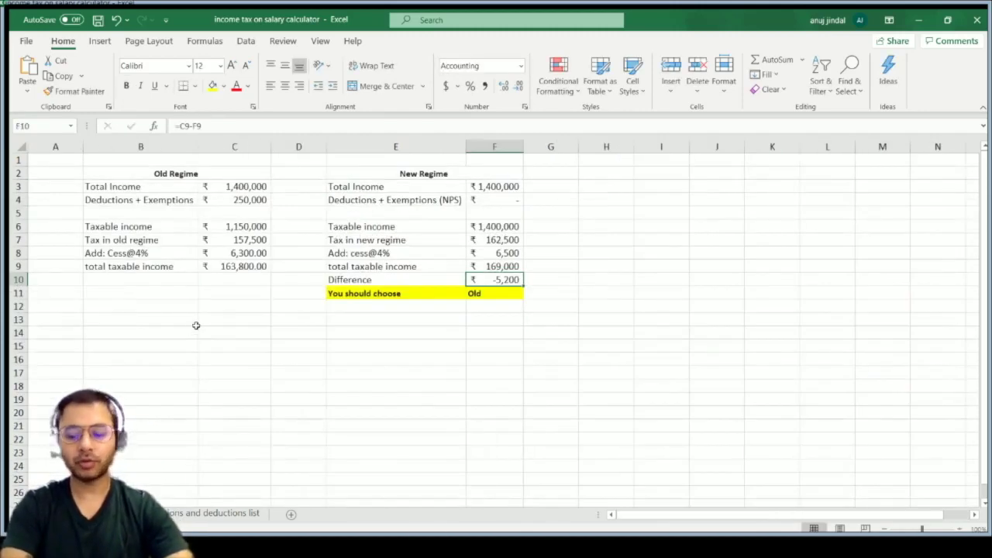
Compare the old regime's 163,800 total tax with the new regime's 169,000, then return to the income tables
left_click(228, 262)
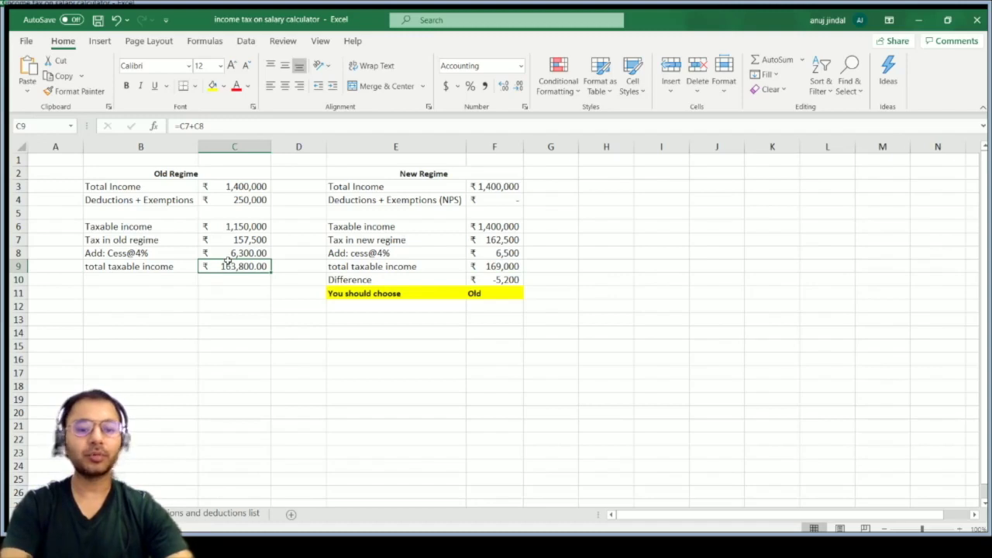
key("Right")
key("Right")
key("Right")
key("Right")
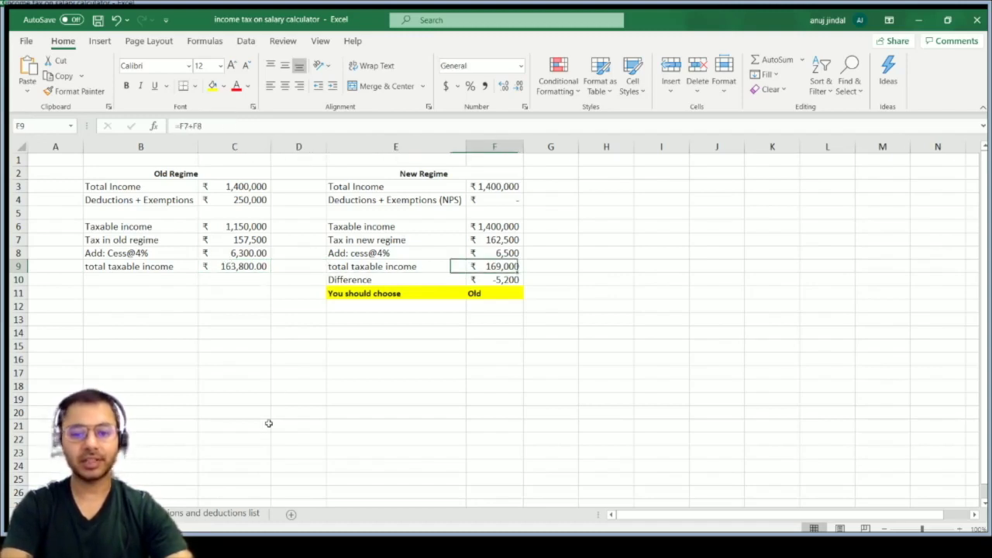
key("Left")
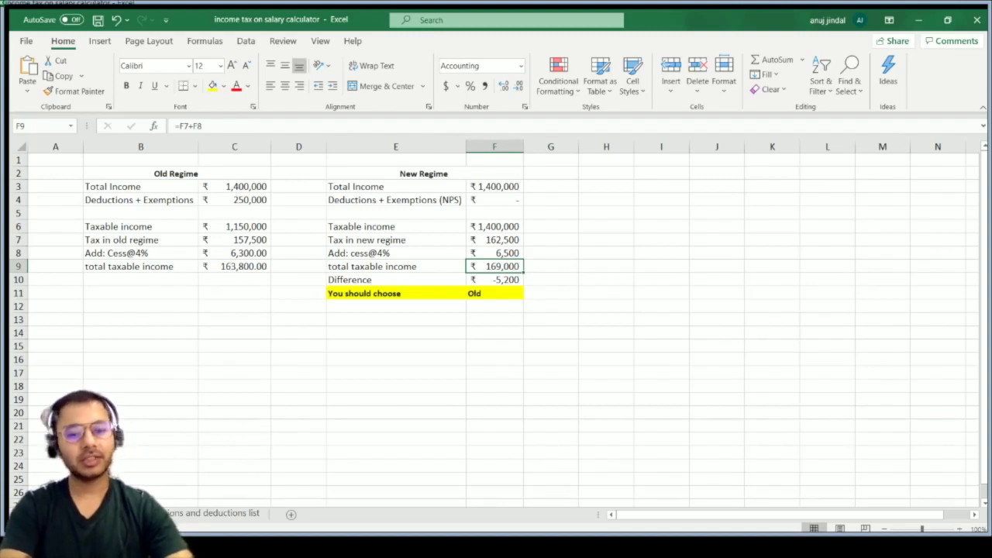
left_click(210, 513)
Enter 1,500,000 as total income in J3 (old method) and S3 (new method)
scroll(355, 282, "left", 3)
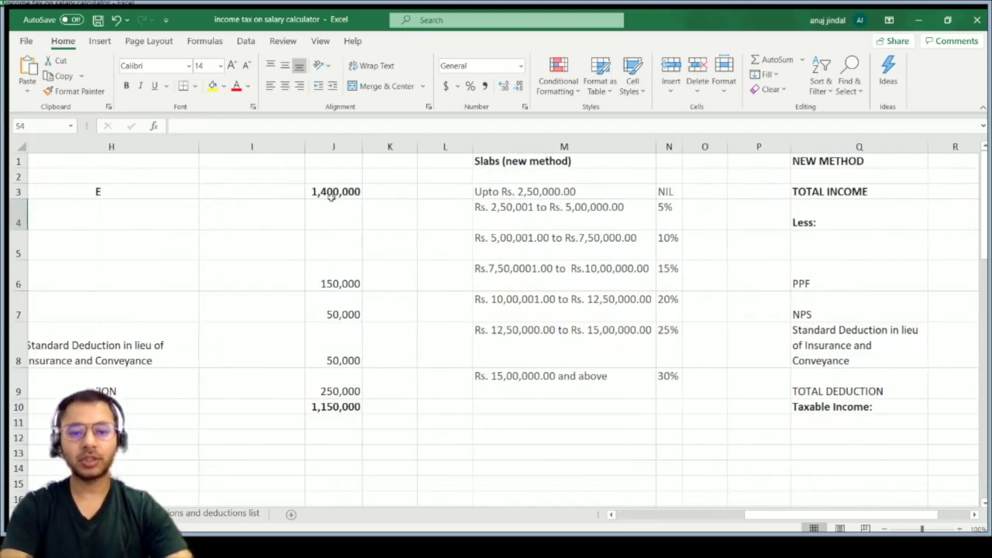
left_click(329, 192)
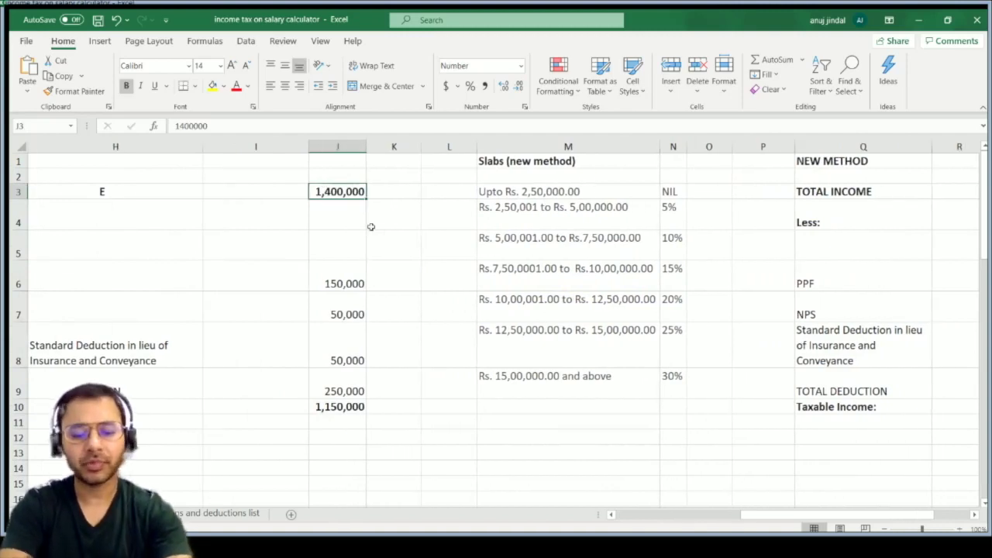
type("1,500,0")
type("00")
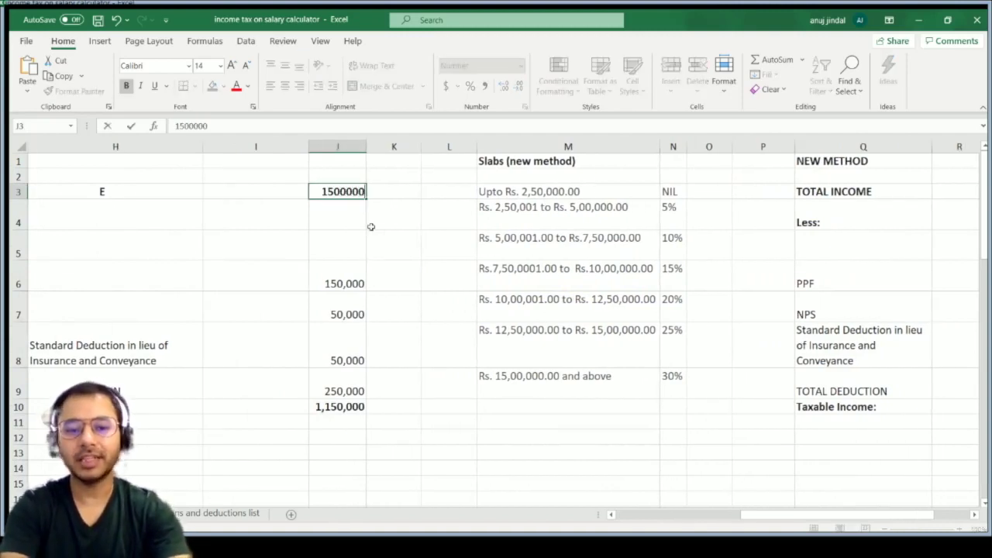
key("Return")
scroll(731, 210, "right", 3)
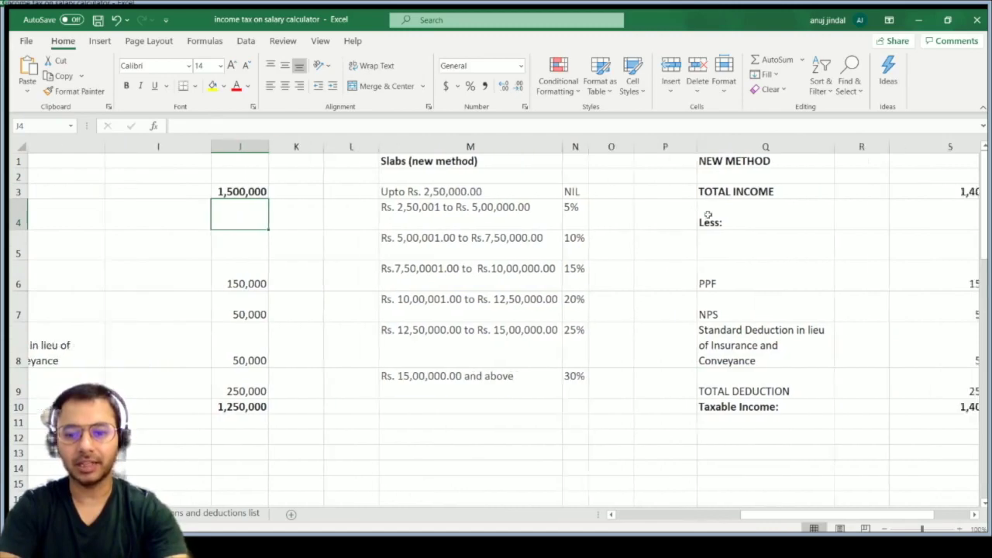
left_click(764, 190)
type("1500000")
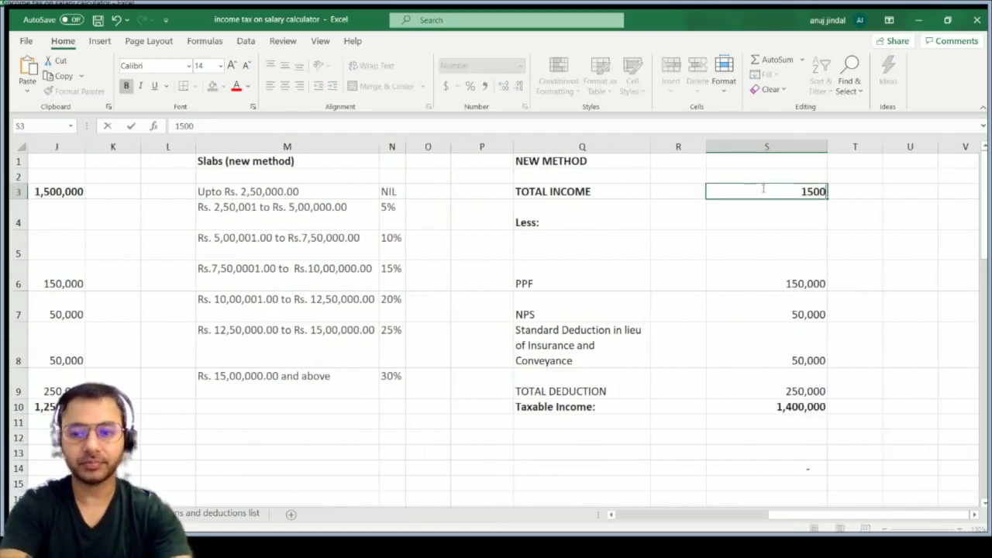
key("Return")
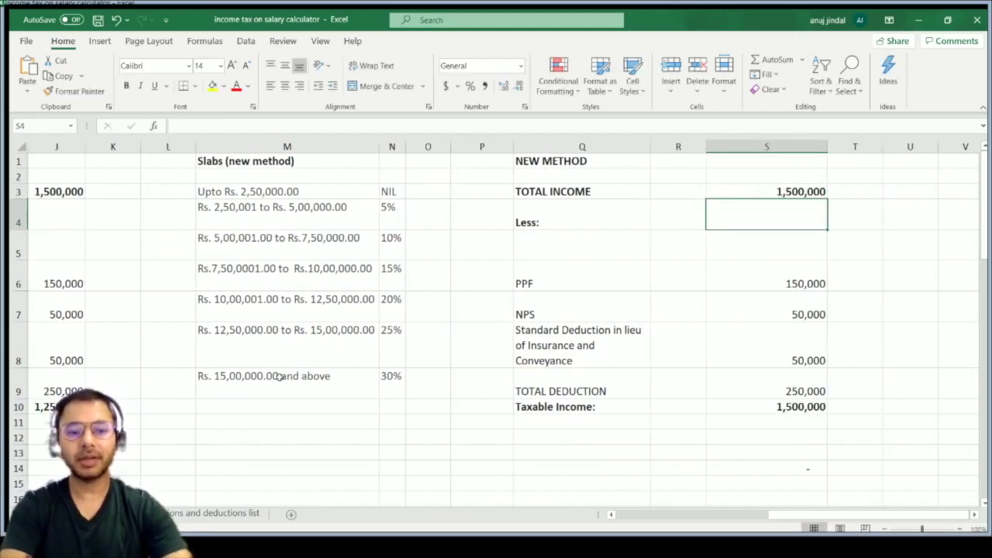
scroll(207, 474, "left", 3)
key("ctrl+Page_Up")
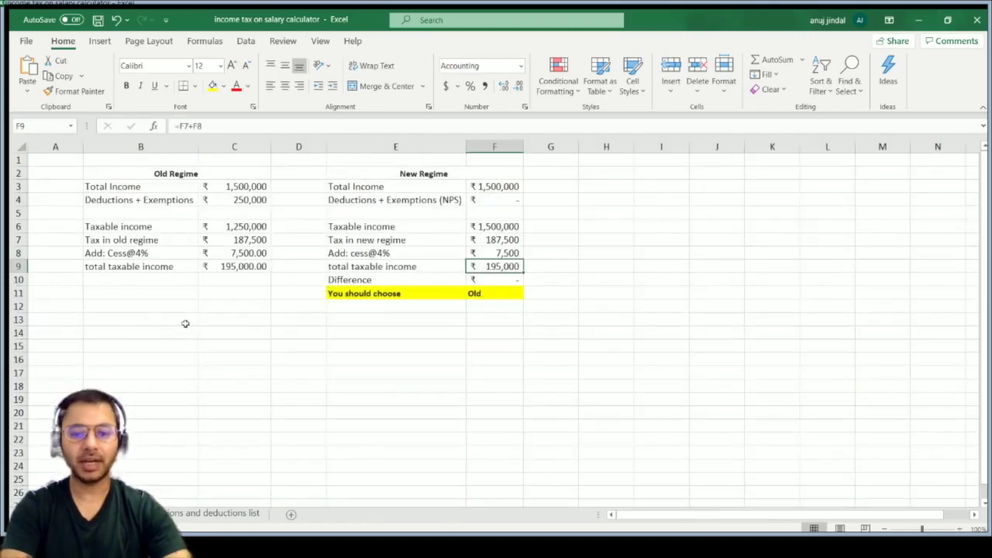
key("Down")
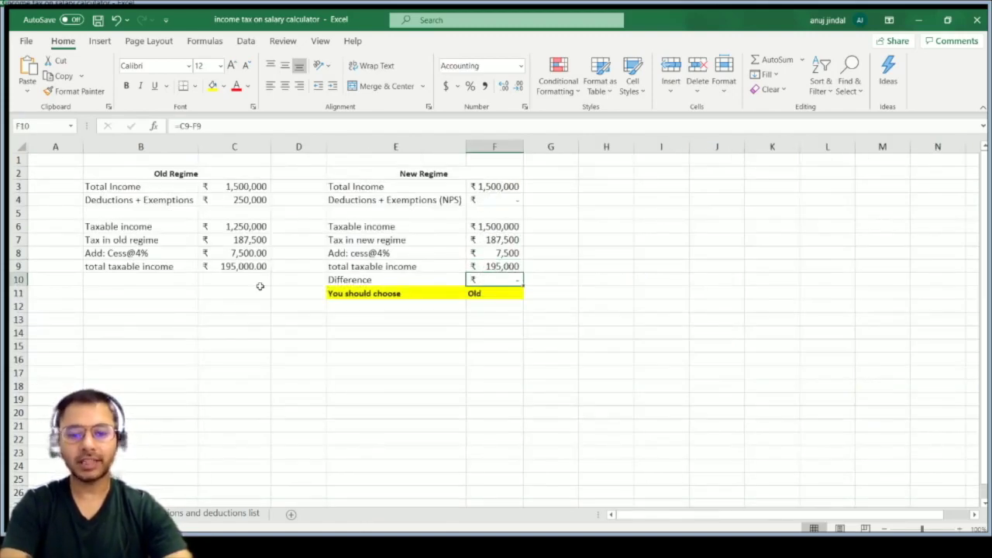
key("Left")
key("Right")
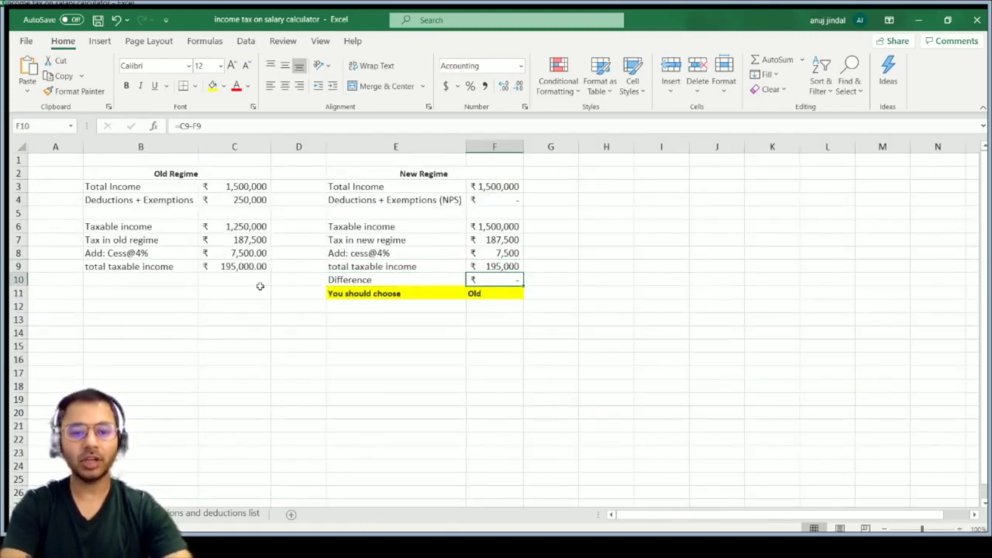
key("Left")
key("Left")
key("Left")
key("Up")
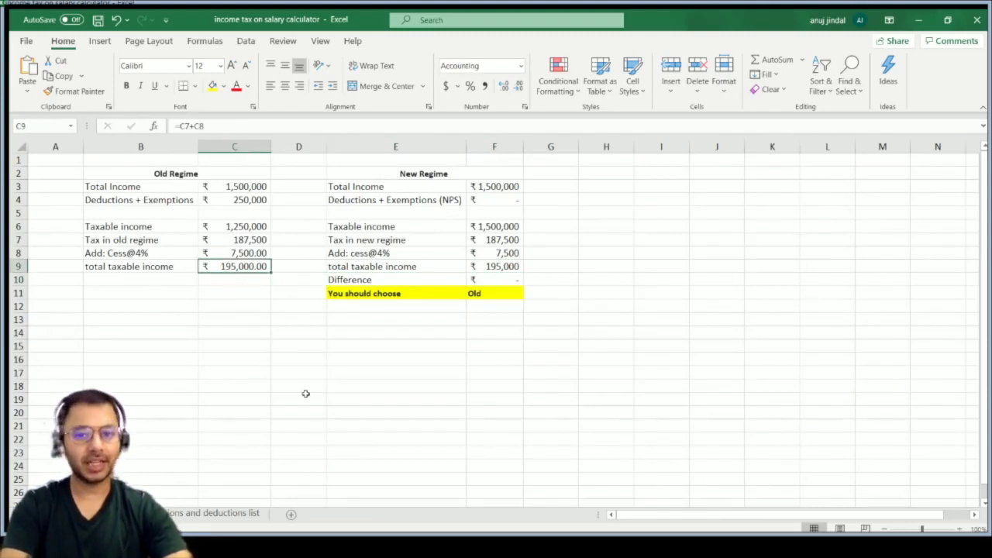
key("Right")
key("Right")
key("Right")
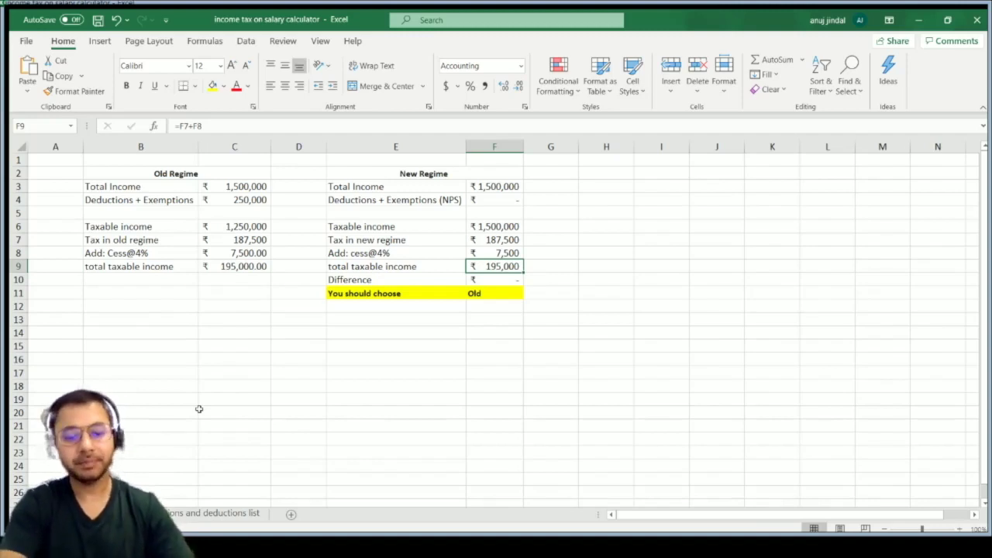
On the method sheet, step through the PPF and other deduction rows up to the old-method total income in J3
left_click(116, 513)
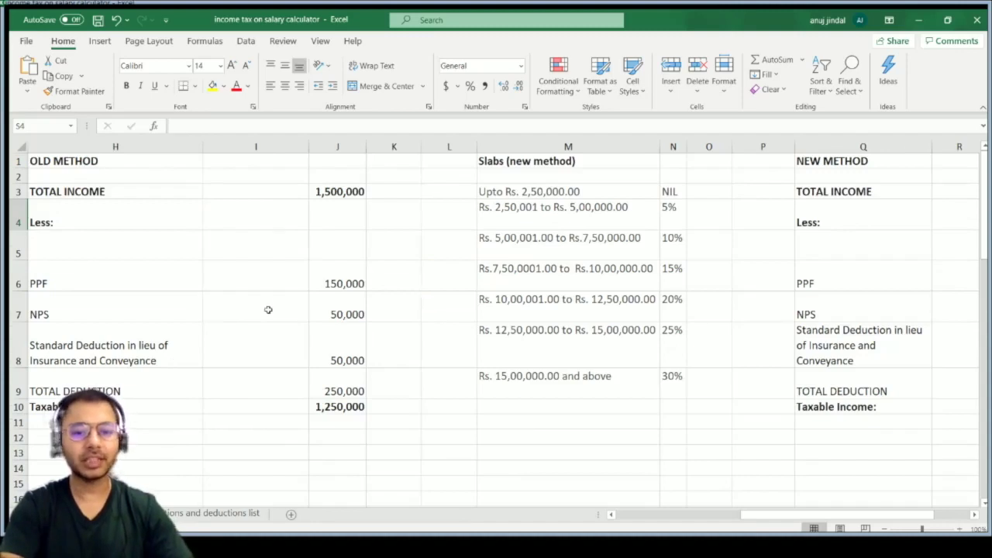
scroll(266, 310, "left", 1)
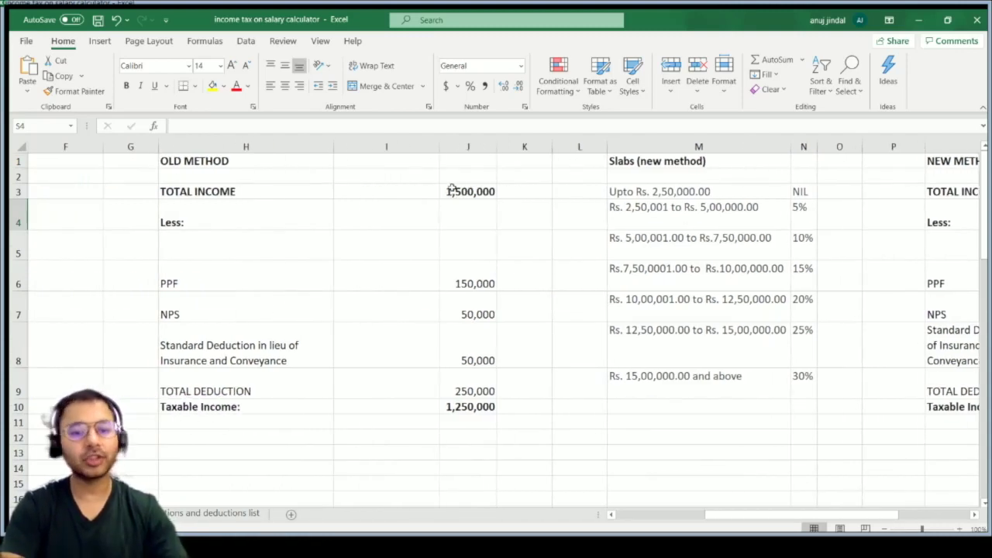
left_click(221, 268)
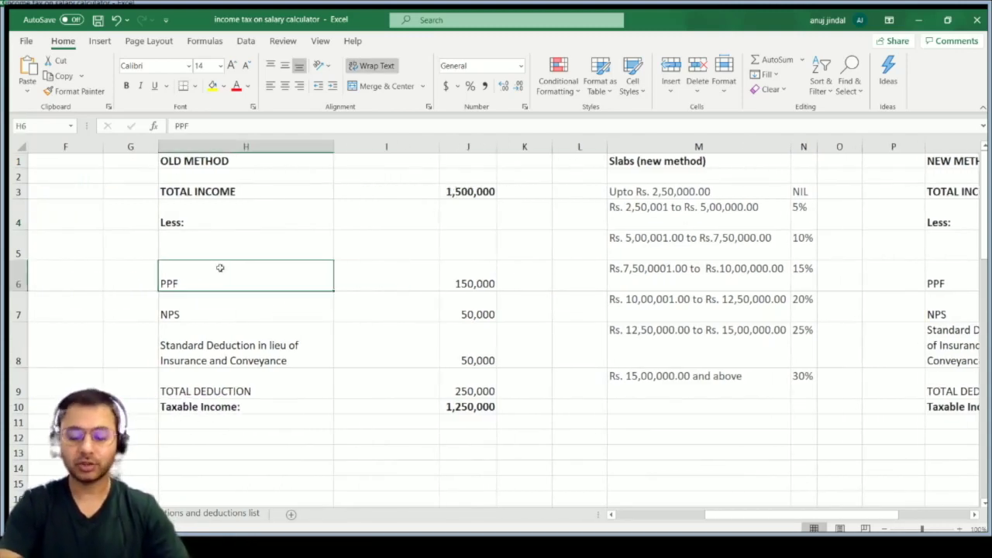
key("Right")
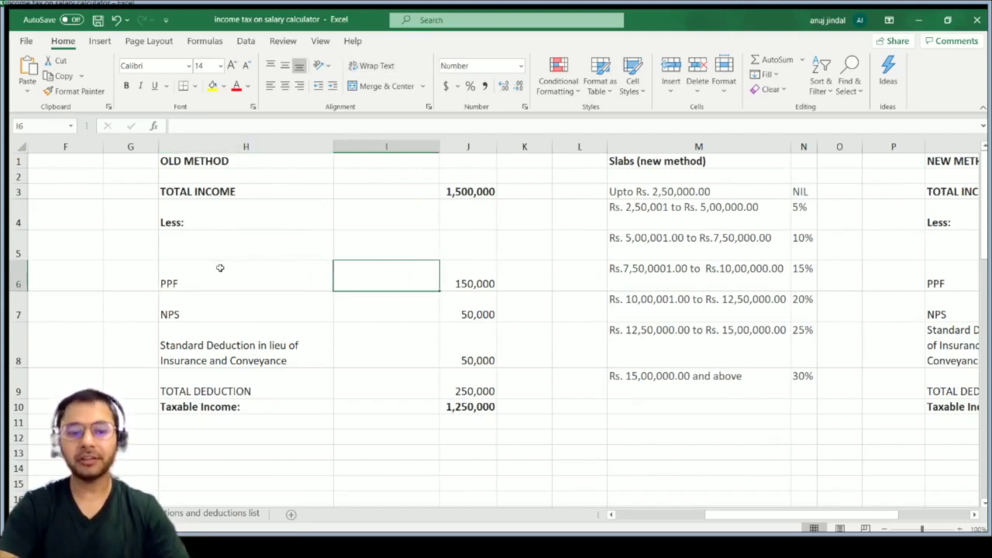
key("Down")
key("Left")
key("Down")
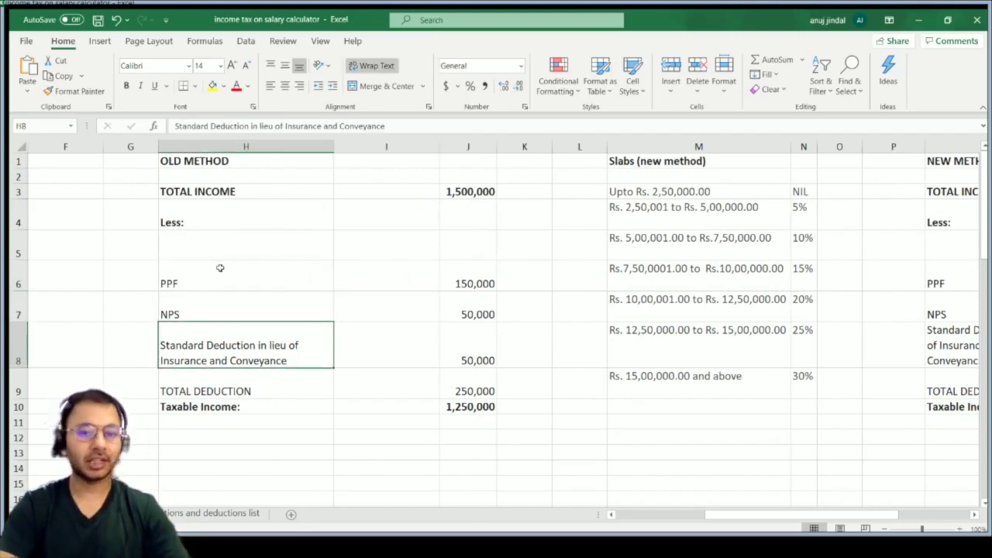
key("Up")
key("Up")
key("Up")
key("Up")
key("Up")
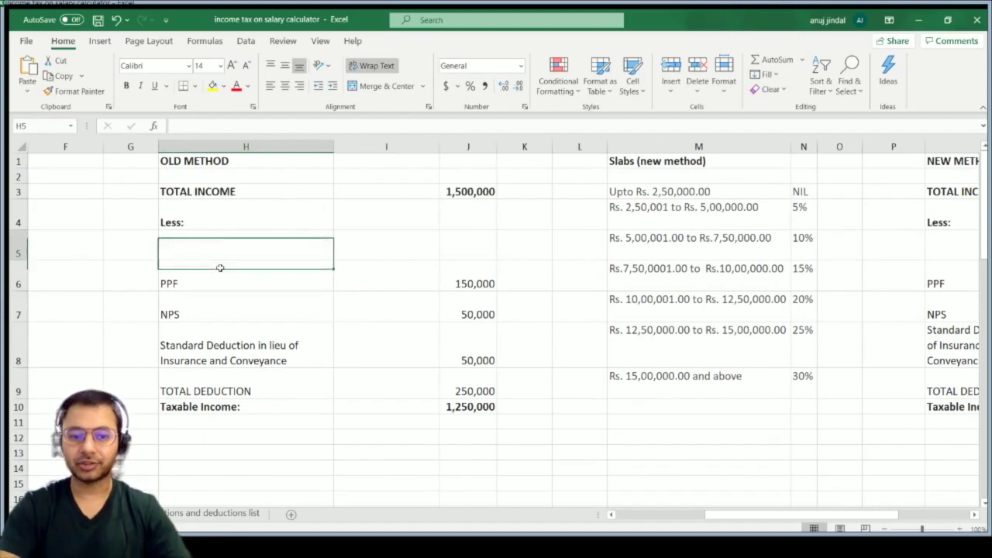
key("Right")
key("Right")
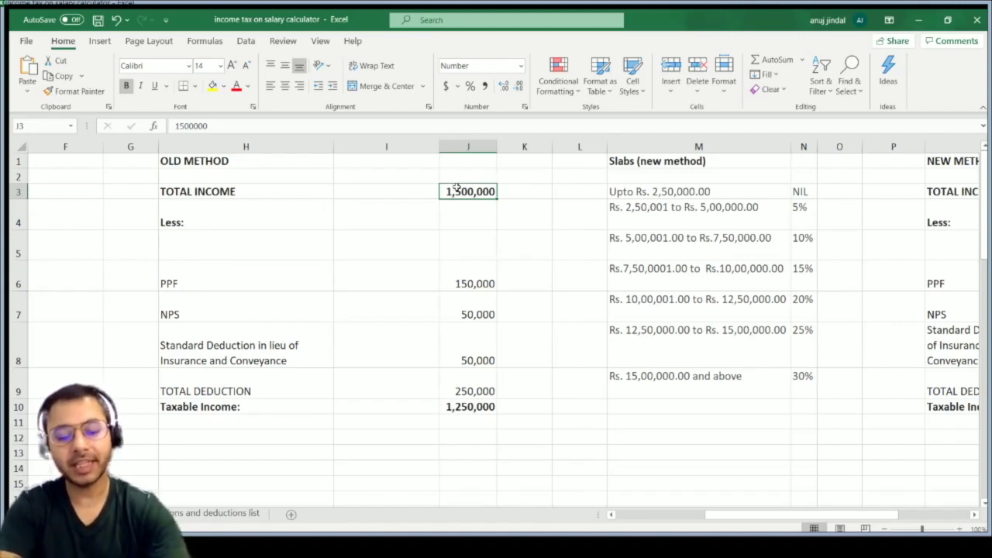
Enter 2,400,000 as total income in J3 (old method) and S3 (new method)
type("2400000")
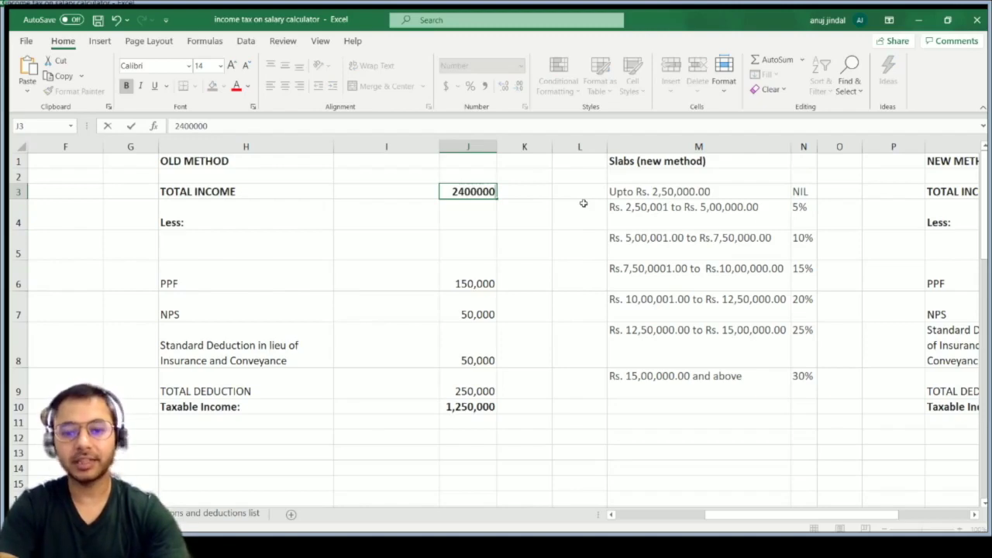
key("Return")
scroll(790, 186, "right", 4)
scroll(790, 186, "right", 1)
left_click(773, 186)
type("2,400,000")
key("Return")
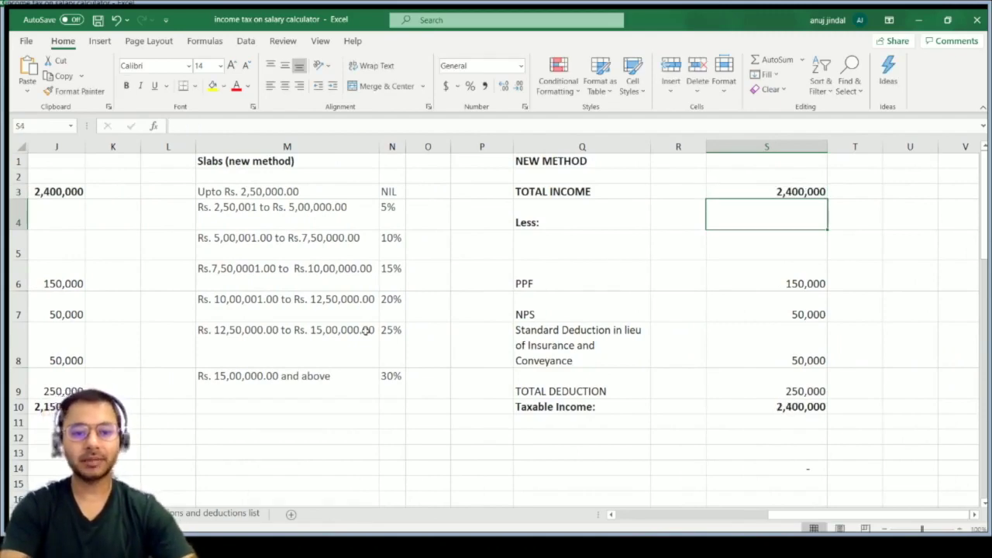
scroll(366, 331, "left", 3)
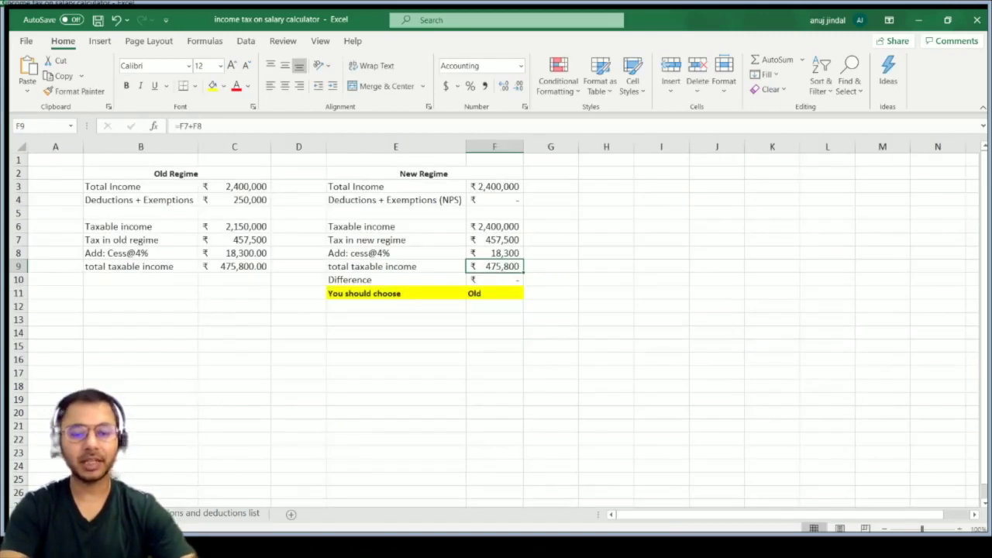
Compare both regimes' income and 475,800 tax totals, then return to the calculator sheet
key("Up")
key("Up")
key("Up")
key("Up")
key("Up")
key("Up")
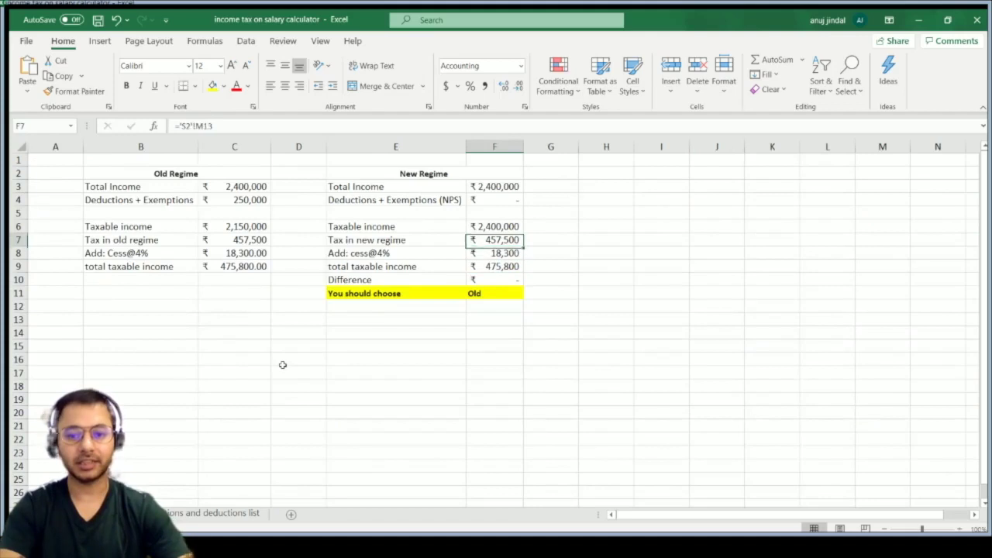
key("Left")
key("Left")
key("Left")
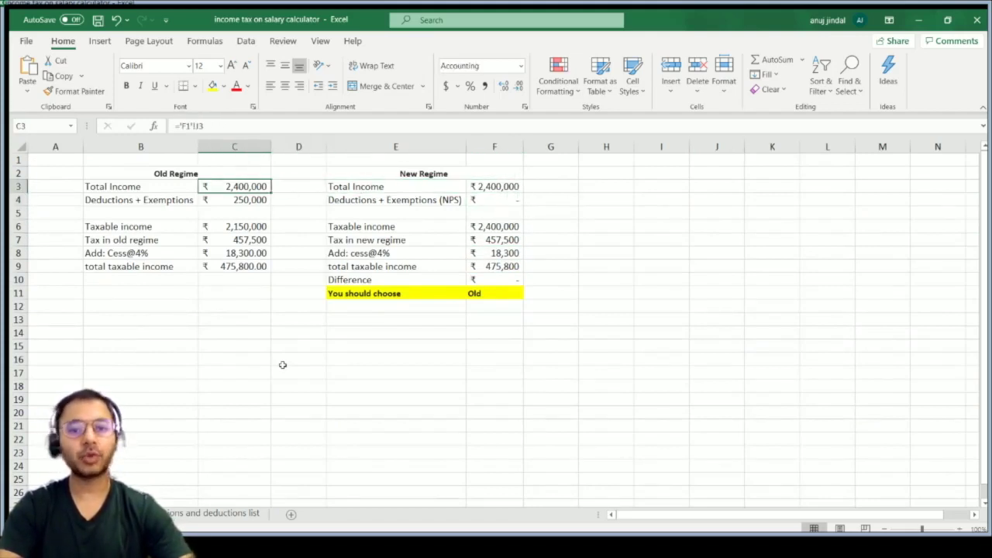
key("Down")
key("Down")
key("Down")
key("Down")
key("Down")
key("Down")
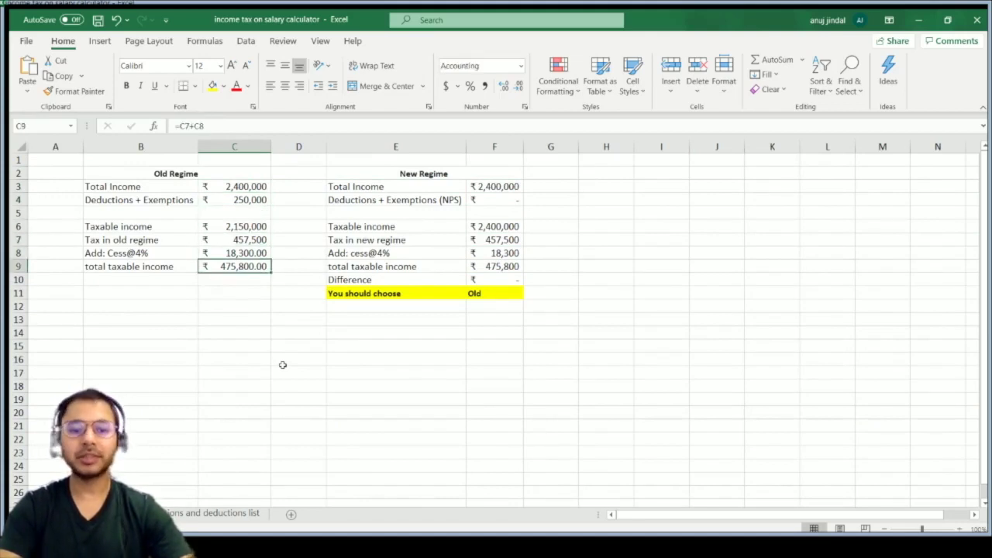
key("Right")
key("Right")
key("Right")
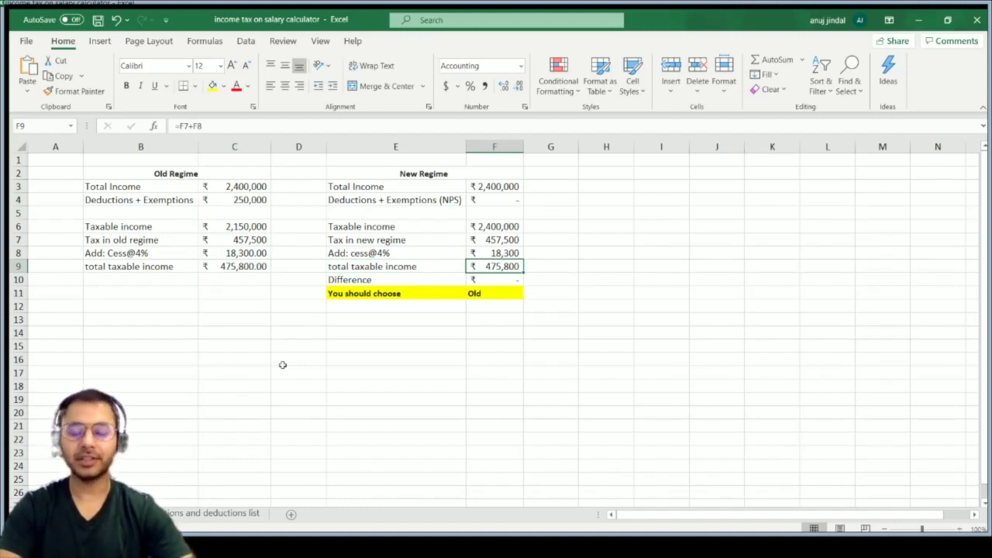
key("Left")
key("Left")
key("Left")
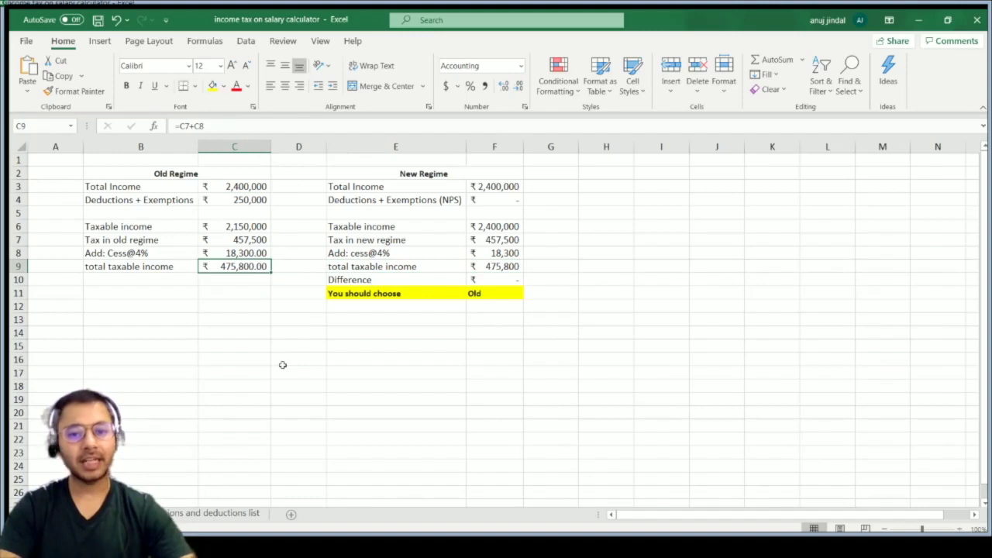
key("Left")
key("Down")
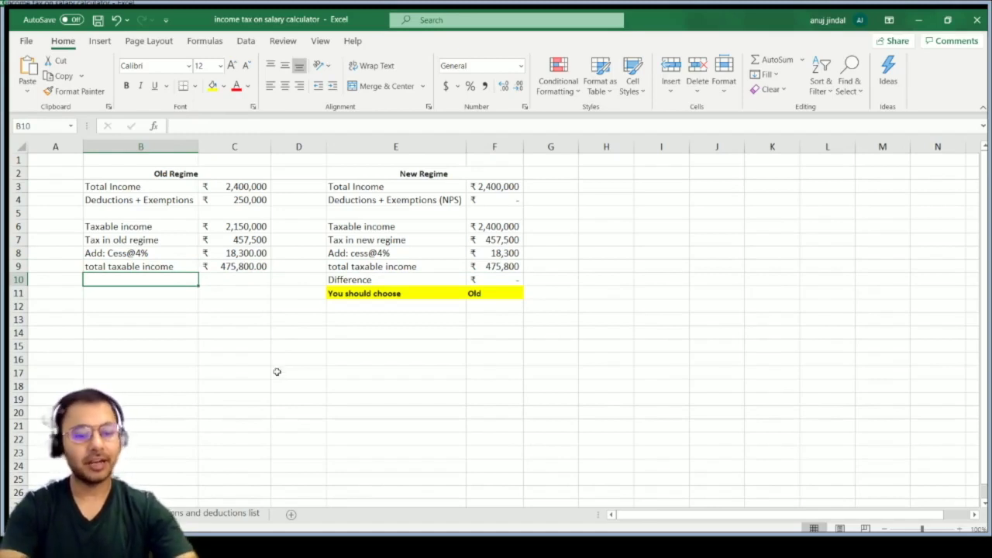
left_click(101, 513)
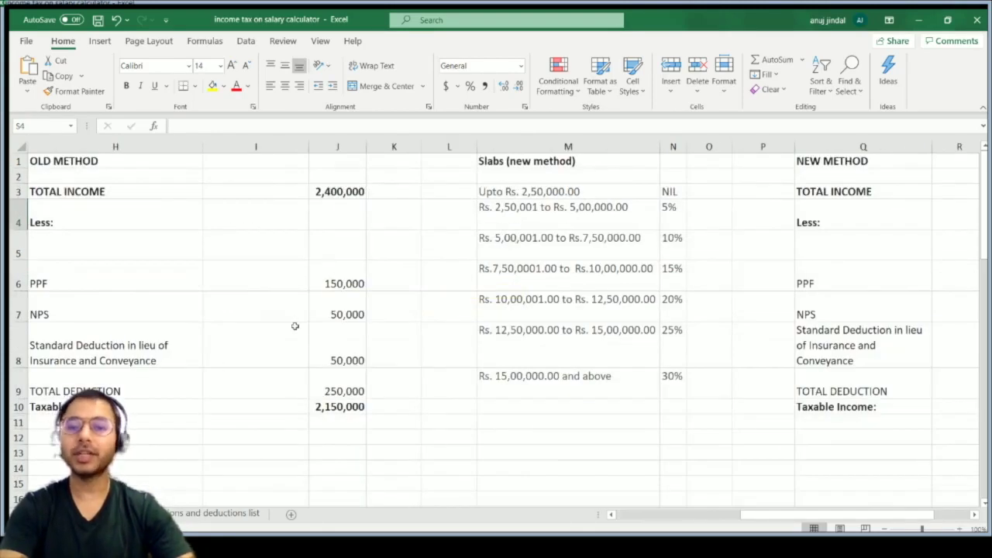